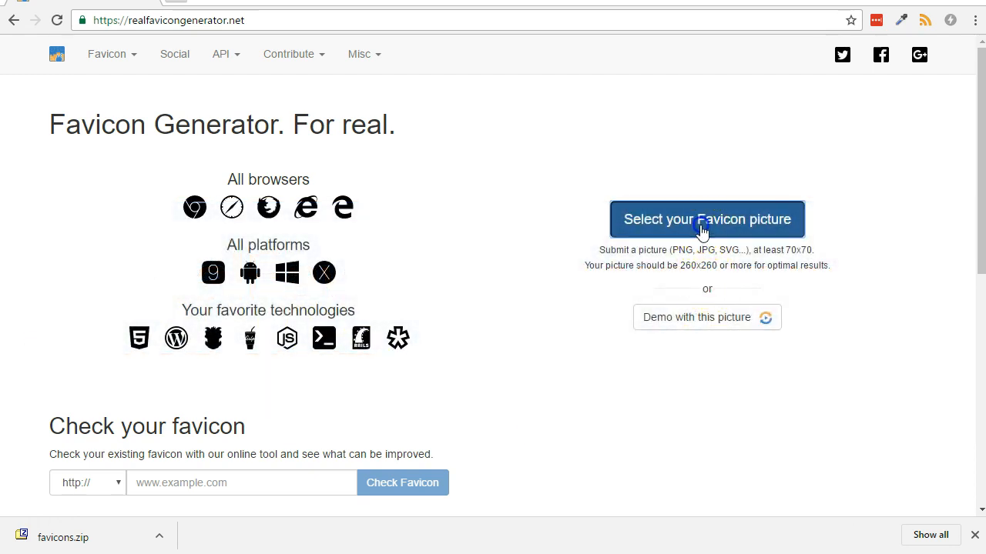
- Upload the favicon picture from the Desktop and choose a solid, plain background for the iOS Web Clip's transparent regions
click(701, 228)
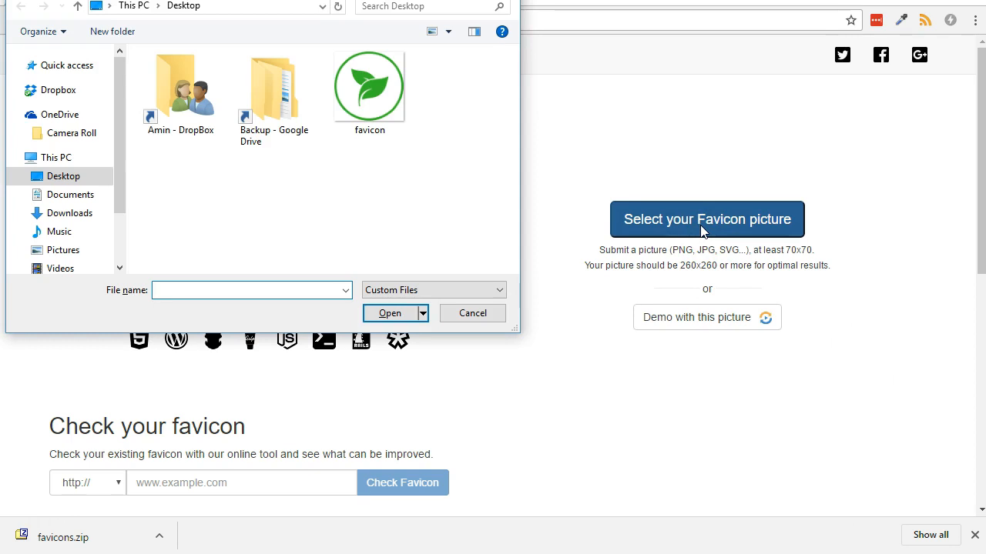
double_click(365, 106)
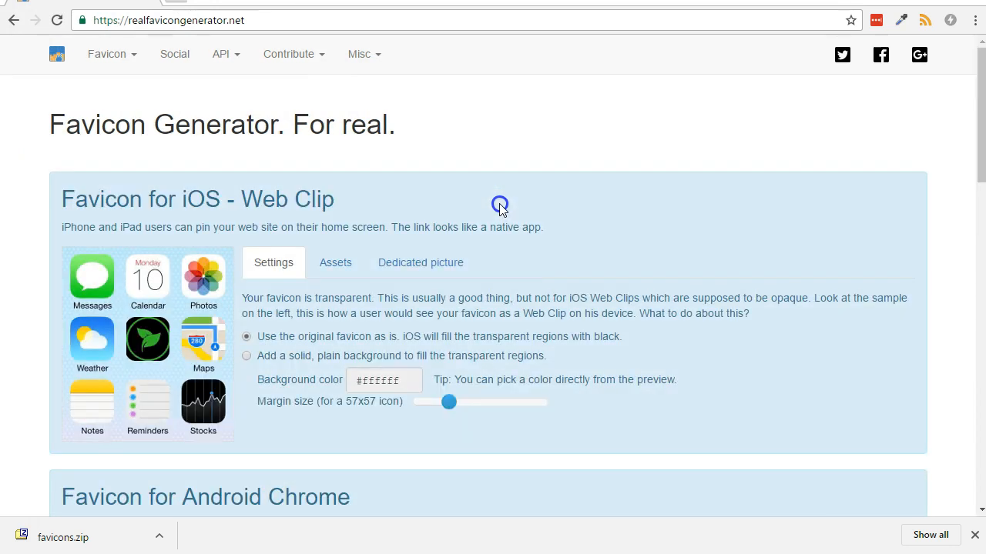
scroll(403, 246, down, 2)
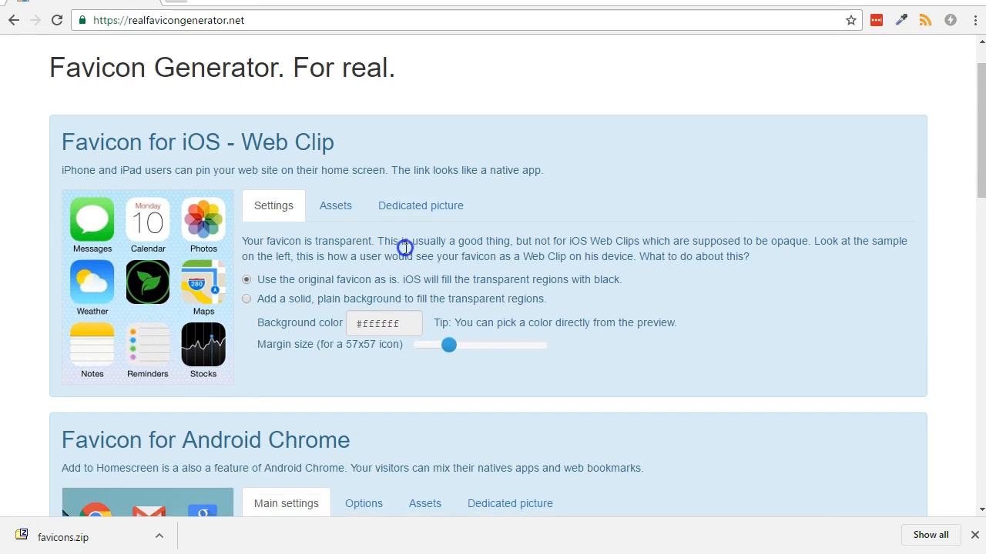
click(245, 229)
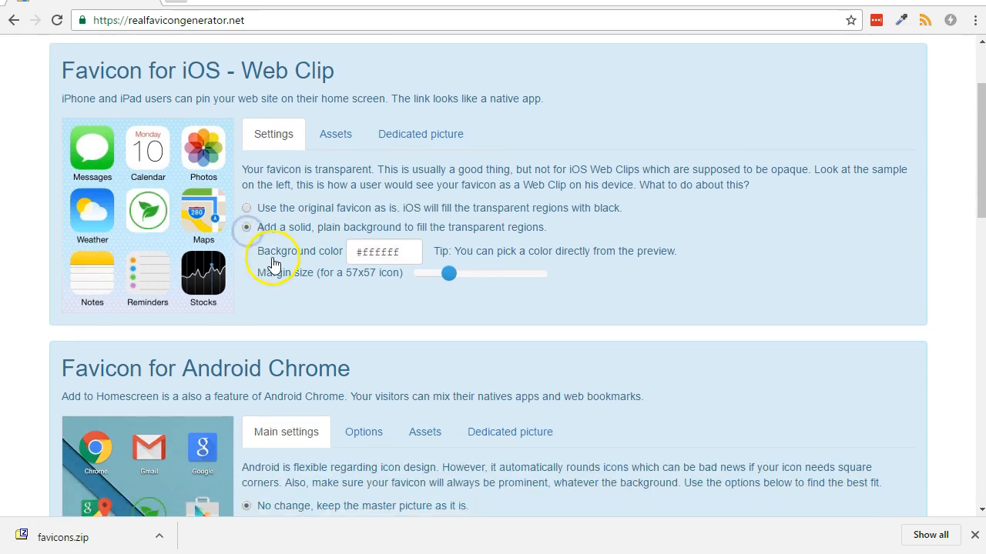
- Set the Android Chrome app name to "My Site"
scroll(269, 262, down, 1)
scroll(275, 265, down, 3)
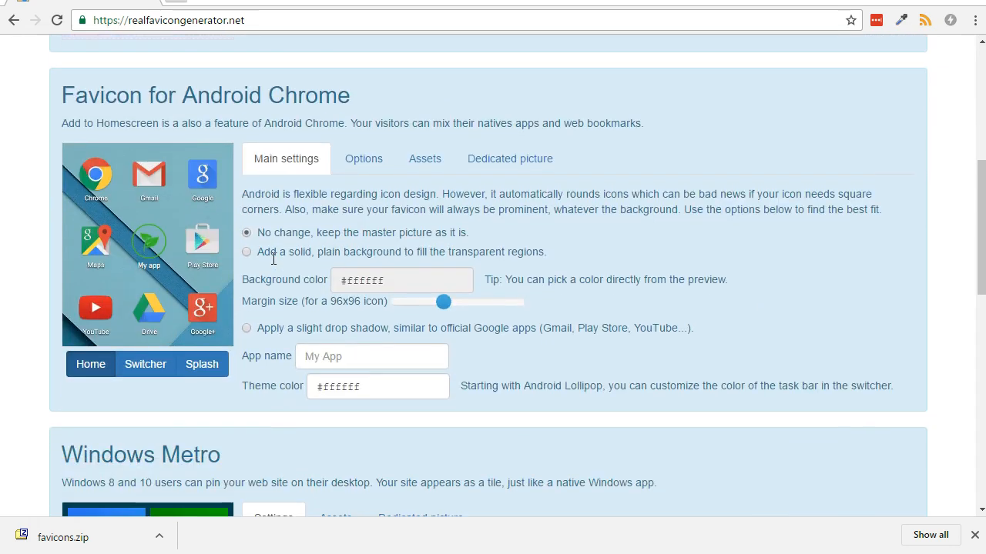
click(333, 348)
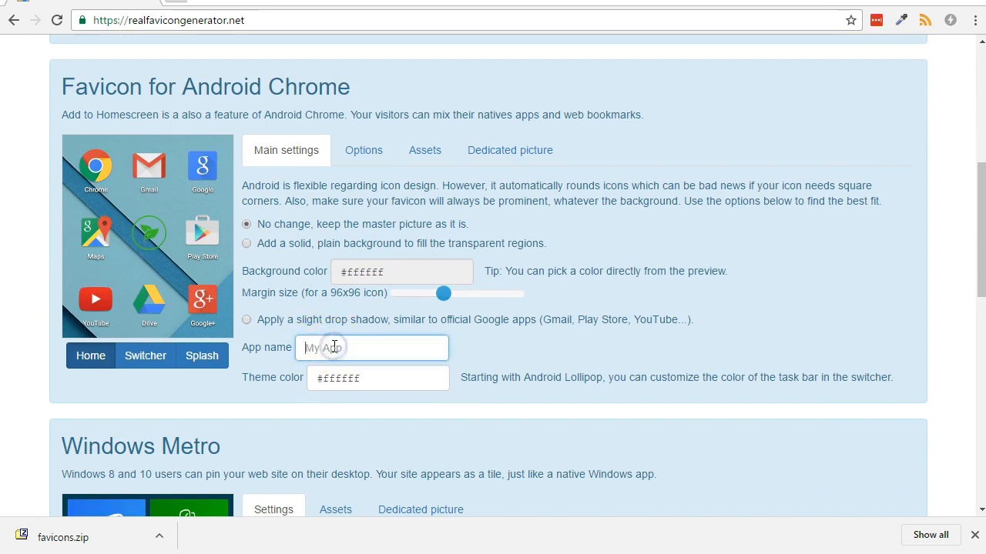
text(My Site)
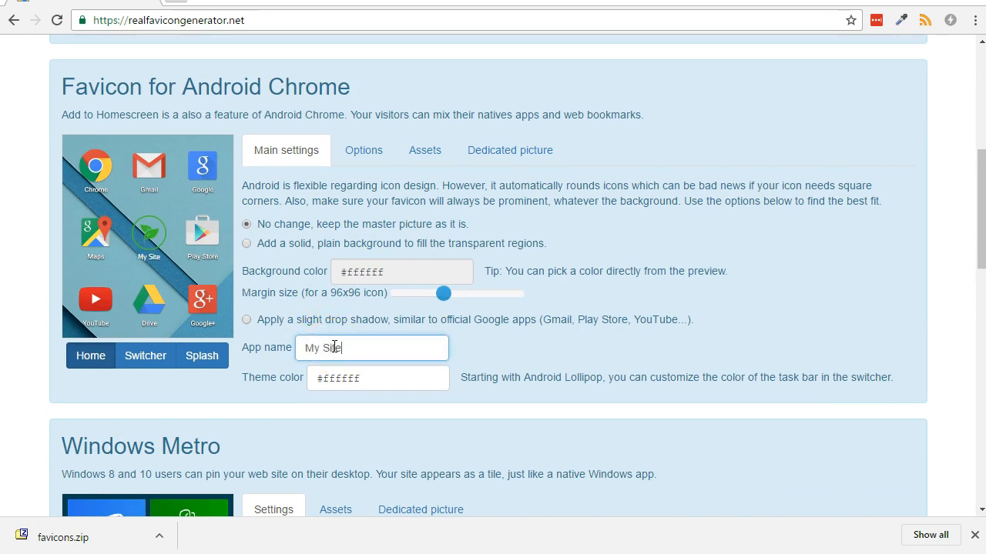
- Set the favicon generator's compression to "Very low quality, very high compression factor"
scroll(334, 347, down, 4)
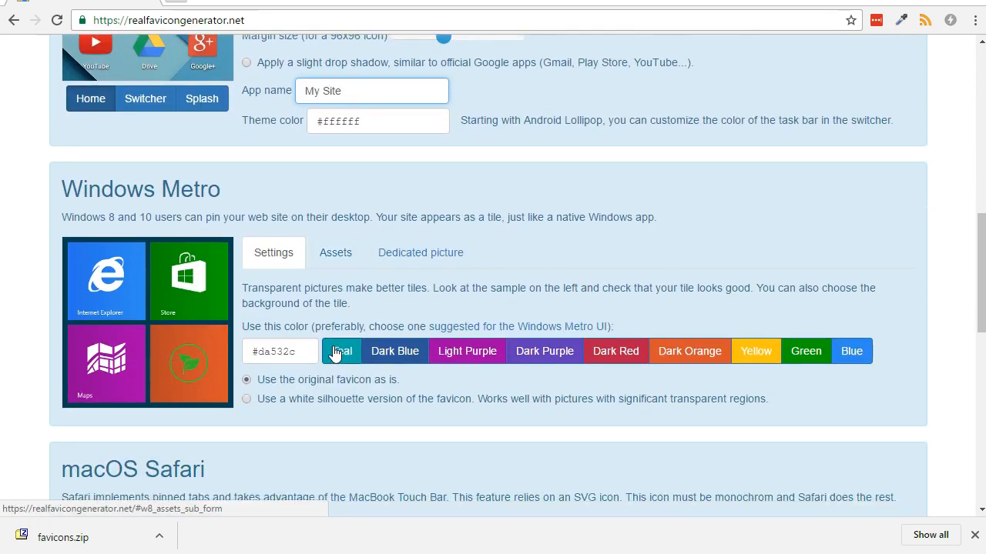
scroll(334, 352, down, 6)
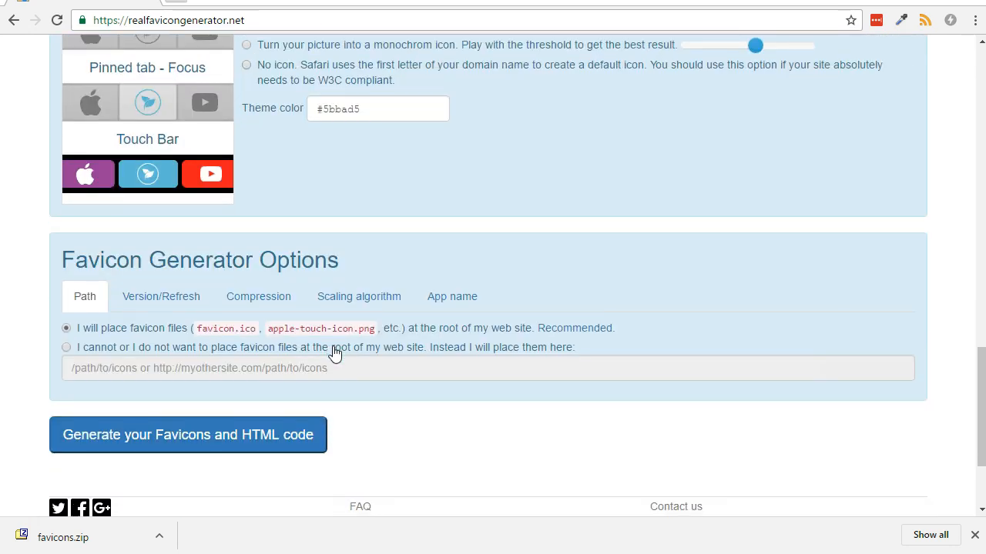
click(270, 304)
scroll(400, 345, down, 1)
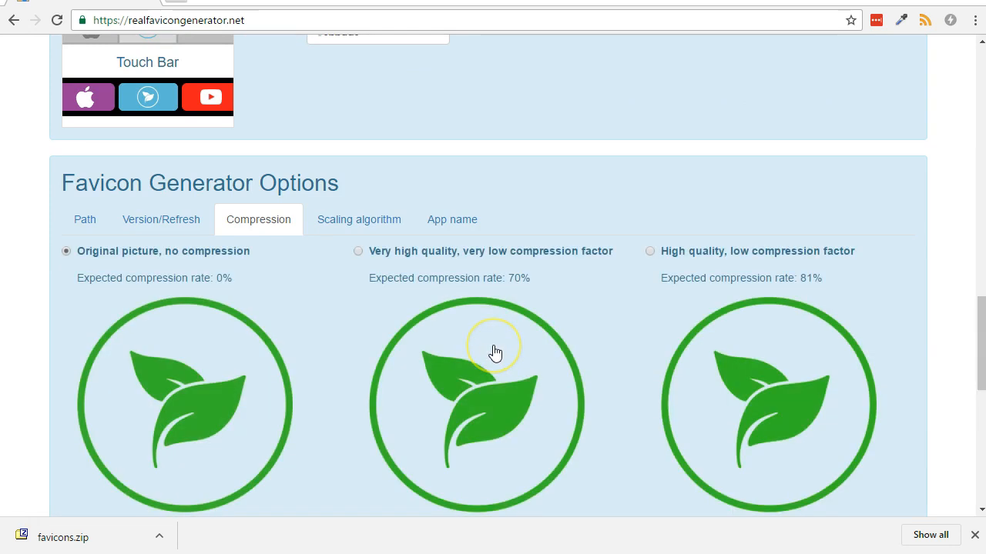
scroll(495, 351, down, 1)
mouse_move(493, 345)
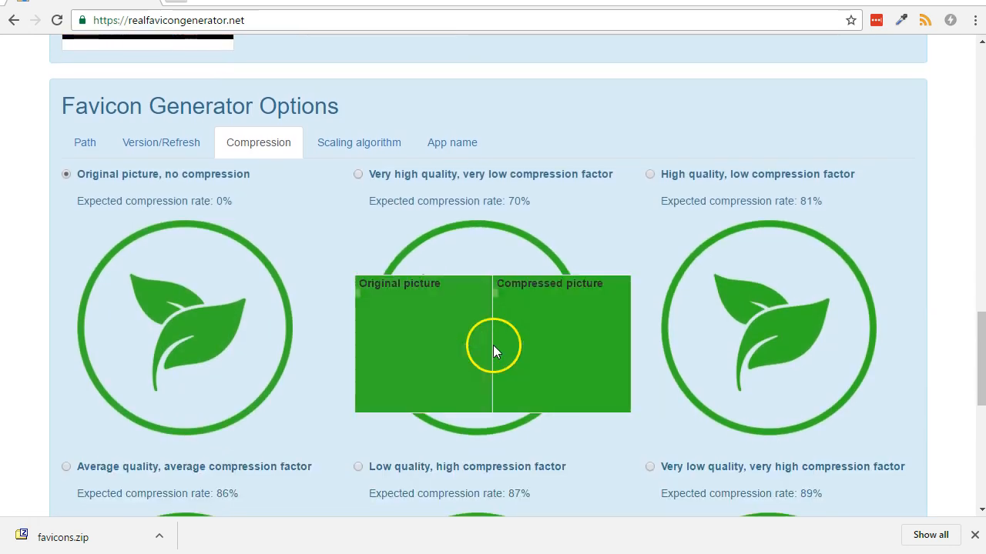
scroll(585, 435, down, 3)
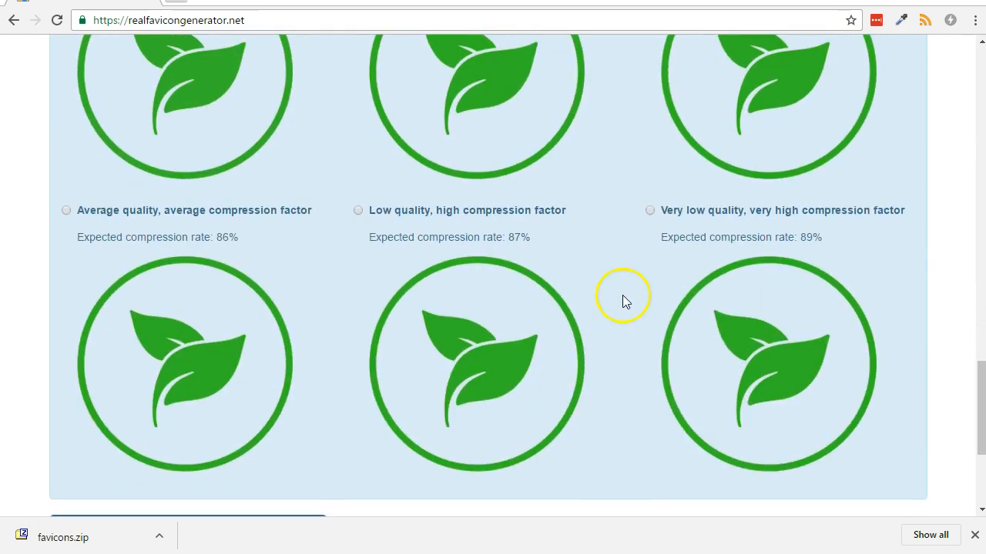
click(649, 211)
scroll(634, 373, down, 2)
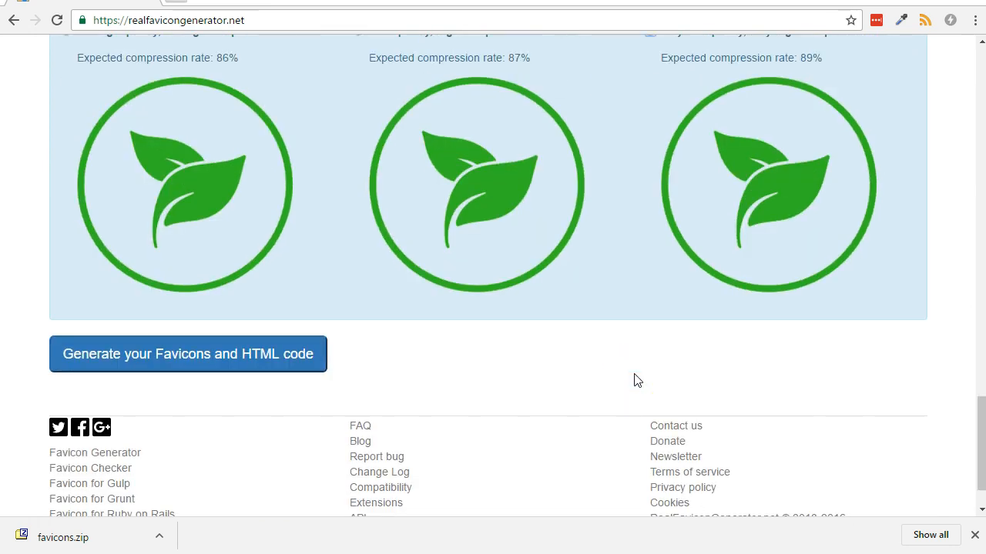
- Generate the favicons and HTML code, and download the resulting favicon package
click(200, 366)
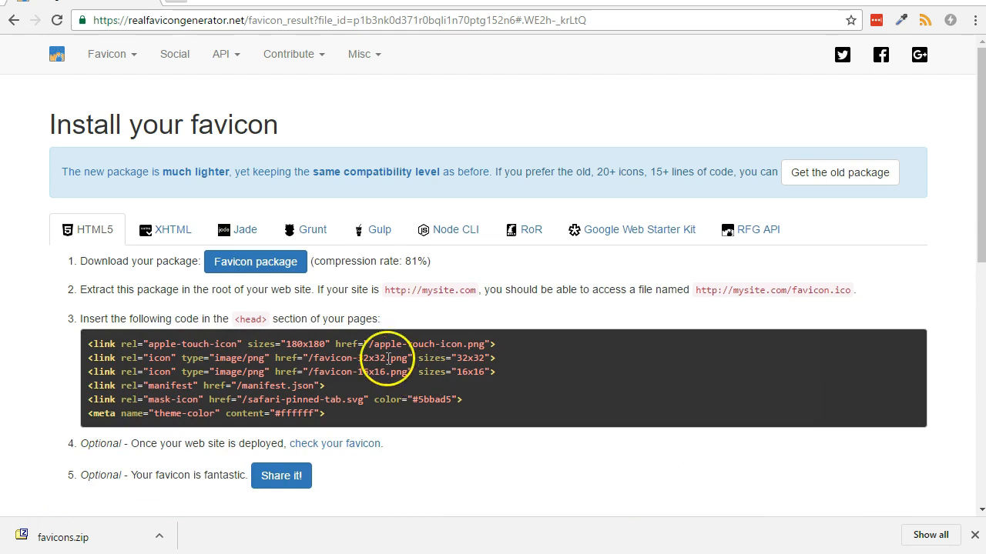
click(257, 264)
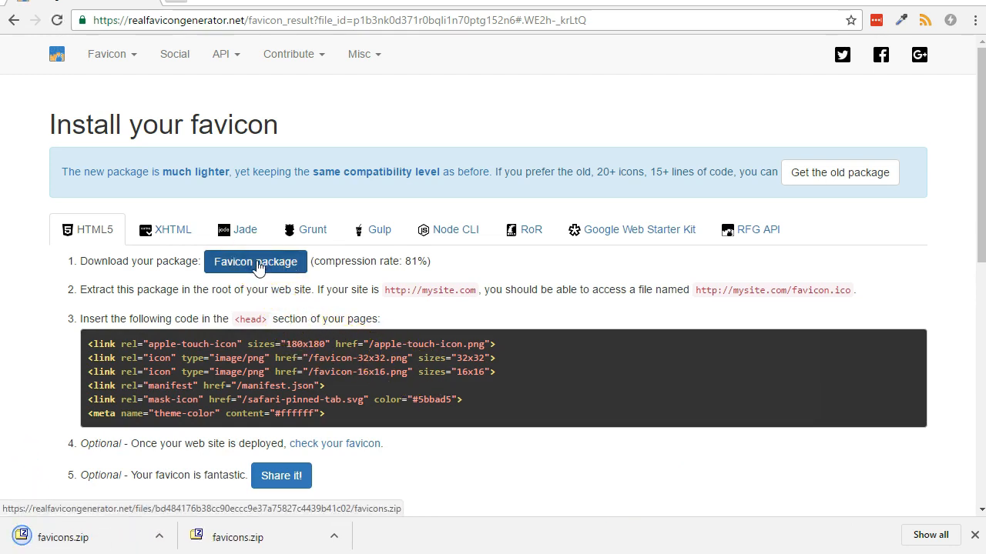
- Copy the whole HTML5 code block meant for the head section of the site's pages
drag(88, 344, 333, 412)
right_click(301, 391)
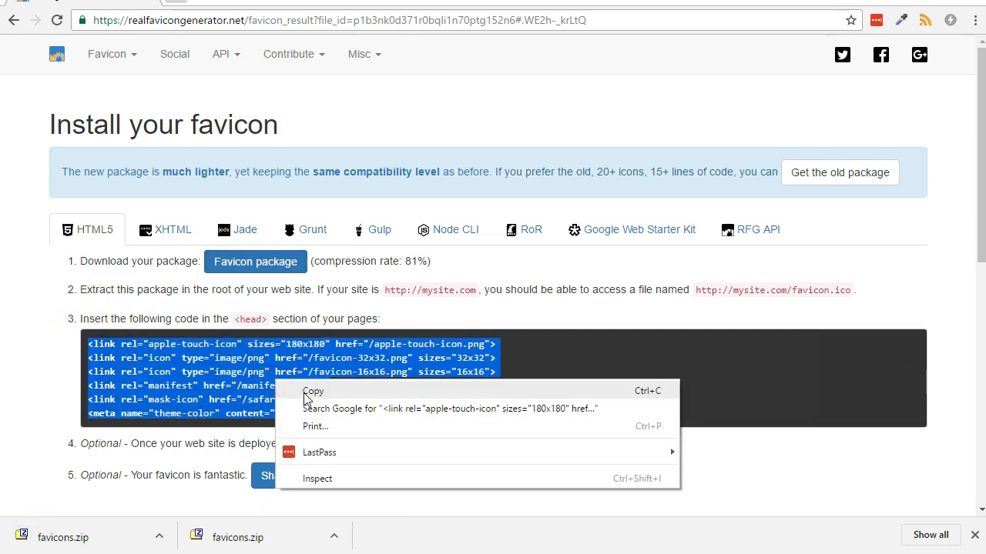
click(304, 392)
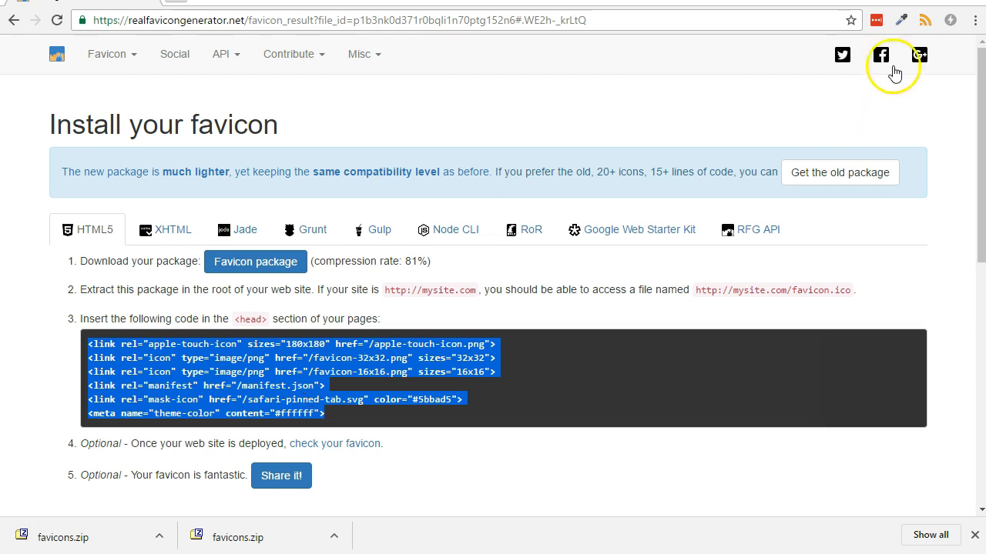
- Extract the downloaded favicons archive on the desktop with 7-Zip into its own favicons folder and open that folder
click(894, 1)
drag(19, 13, 145, 182)
click(47, 23)
drag(48, 28, 95, 108)
right_click(89, 106)
mouse_move(140, 138)
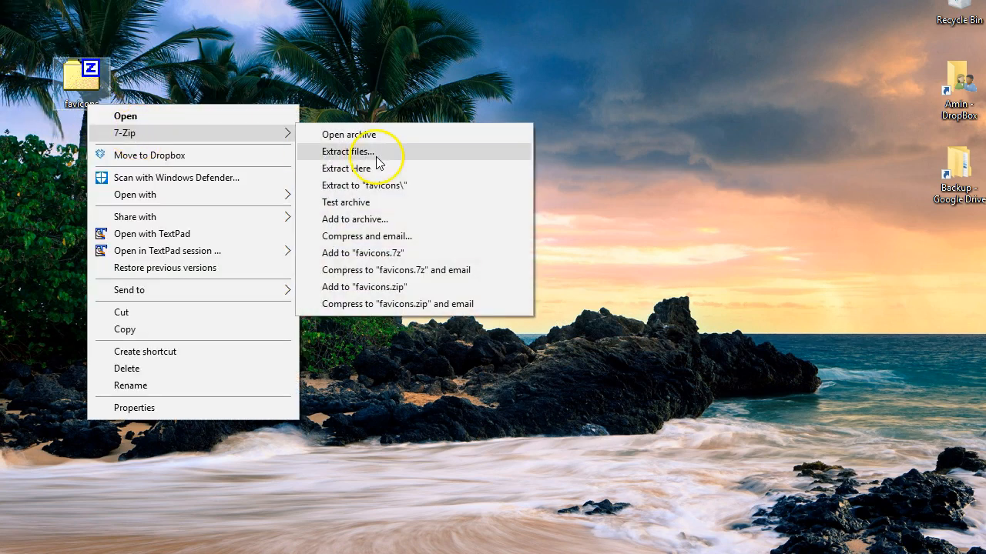
click(373, 185)
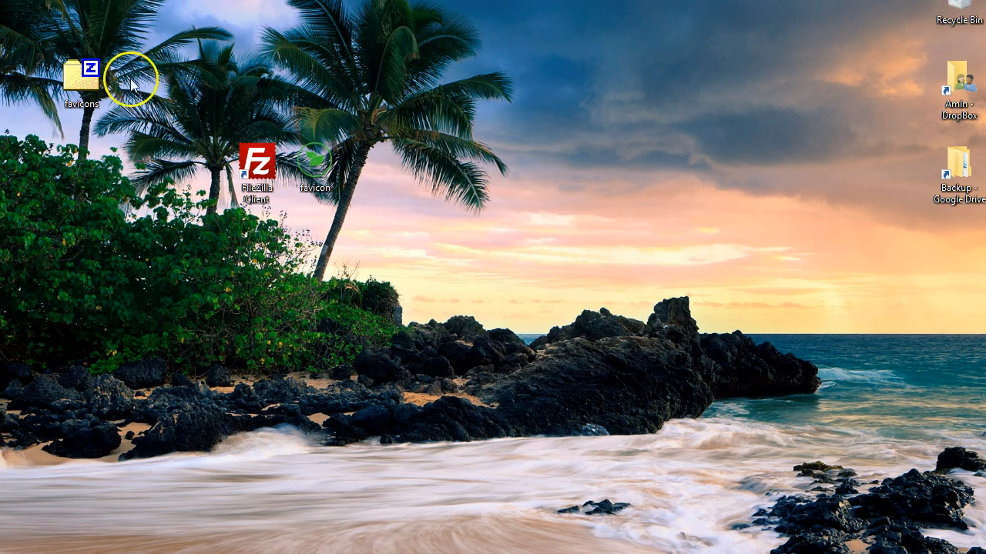
drag(31, 17, 377, 171)
double_click(377, 171)
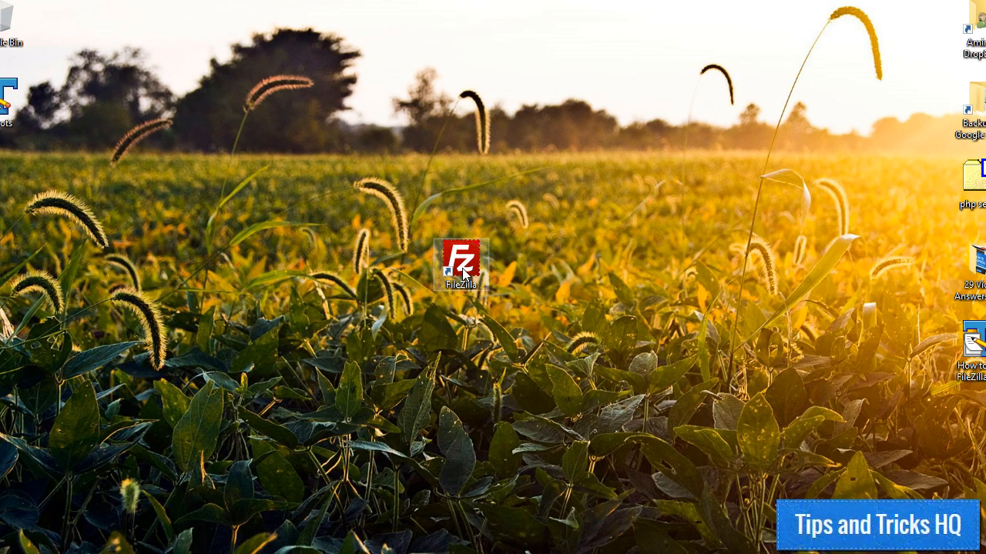
- Launch FileZilla from the desktop and open its Site Manager
double_click(462, 268)
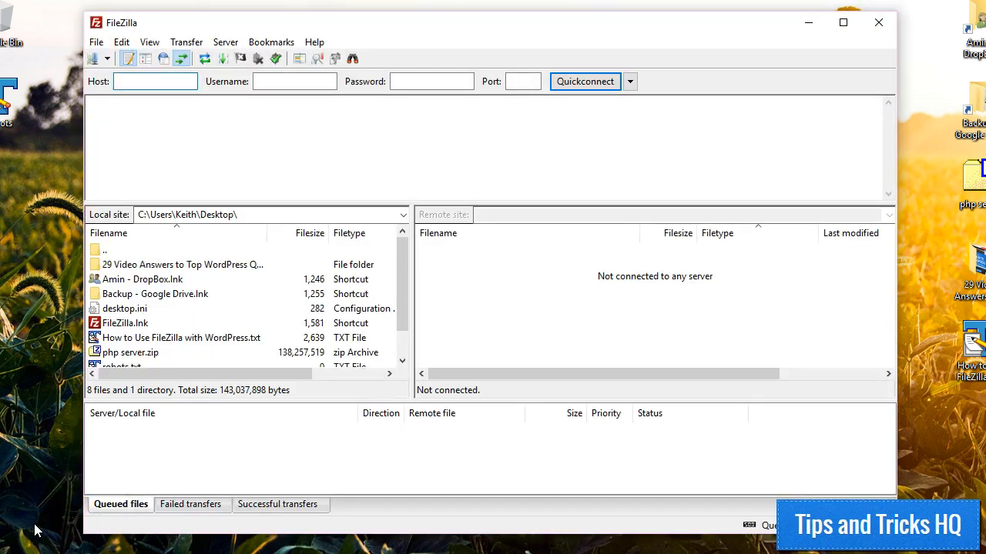
click(97, 44)
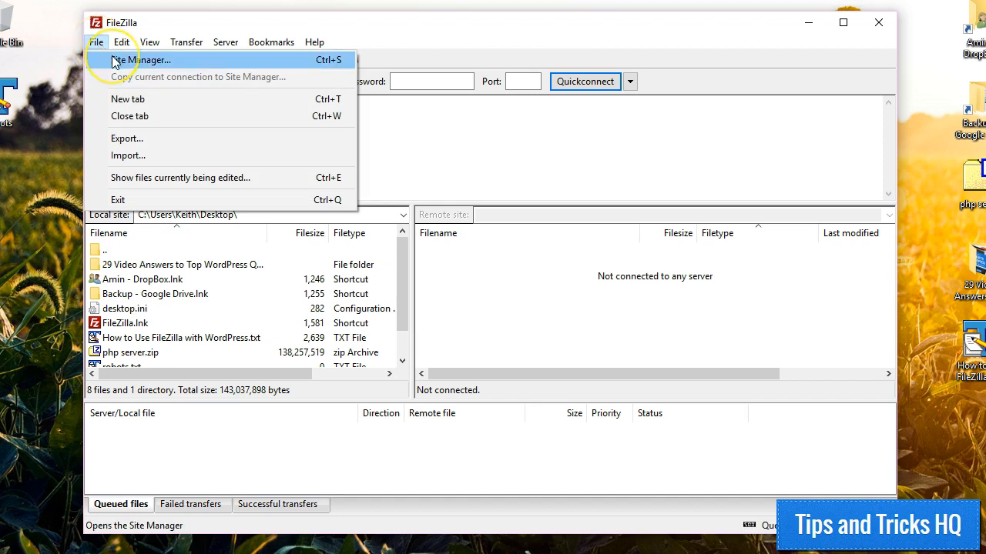
click(115, 60)
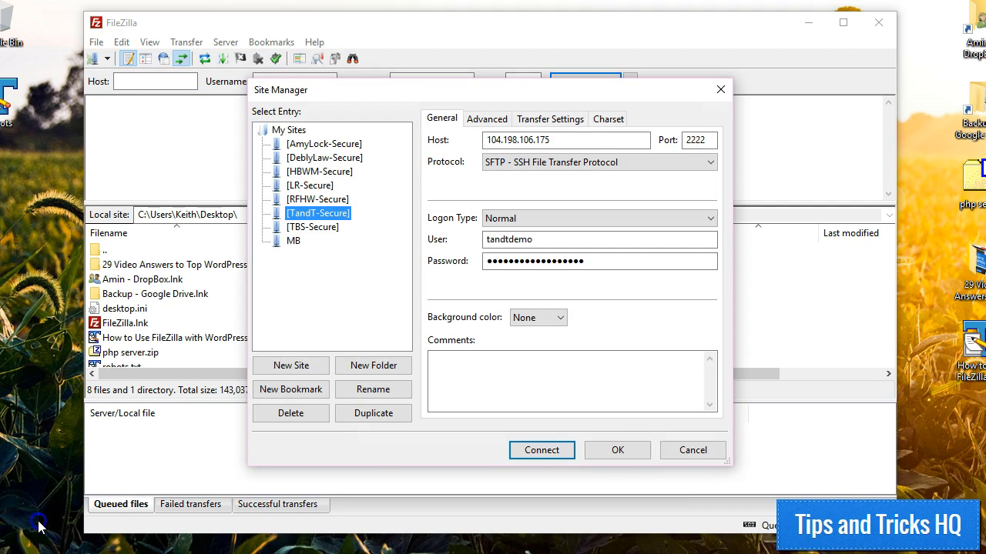
- Create a new site entry named "New Name" under My Sites
click(290, 366)
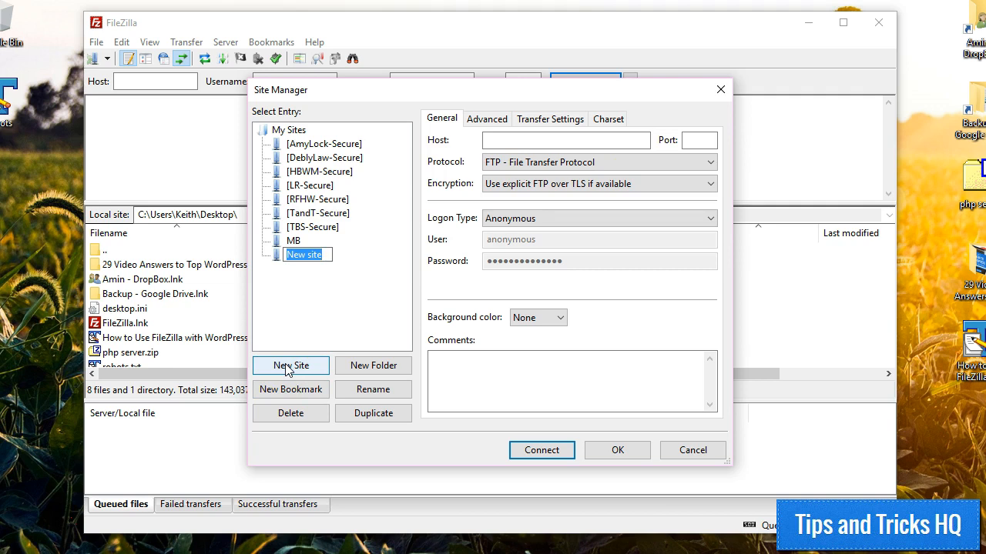
text(New Name)
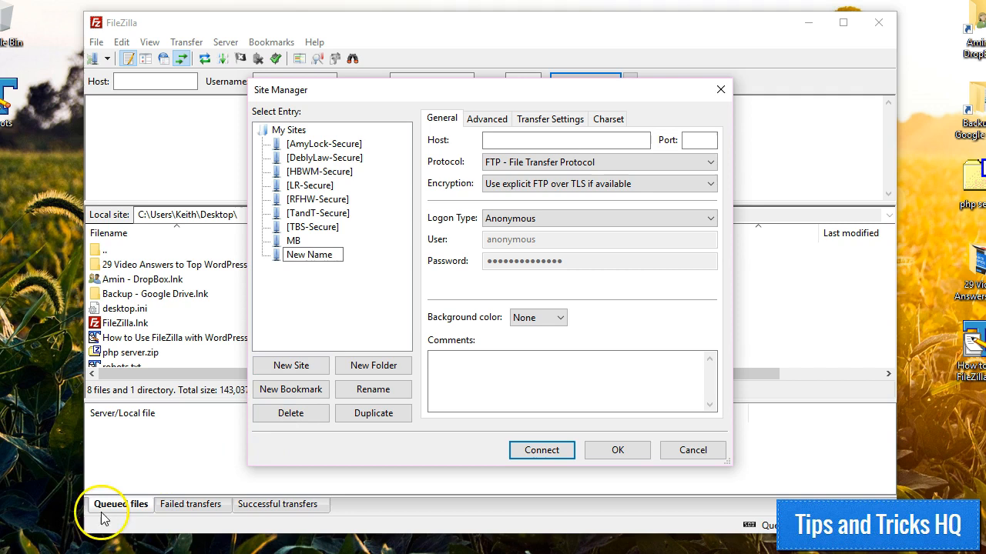
key(Return)
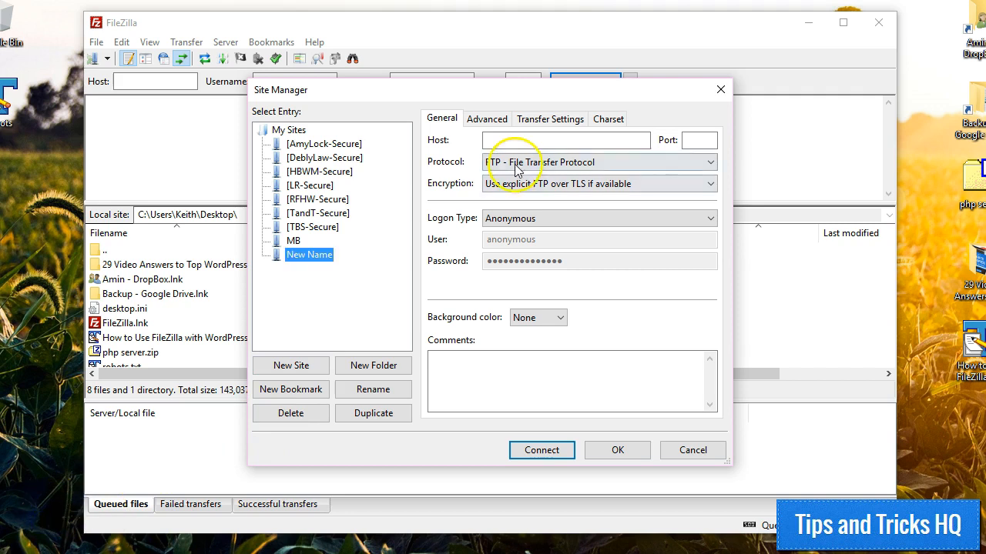
- Set the new site's protocol to SFTP - SSH File Transfer Protocol
click(517, 143)
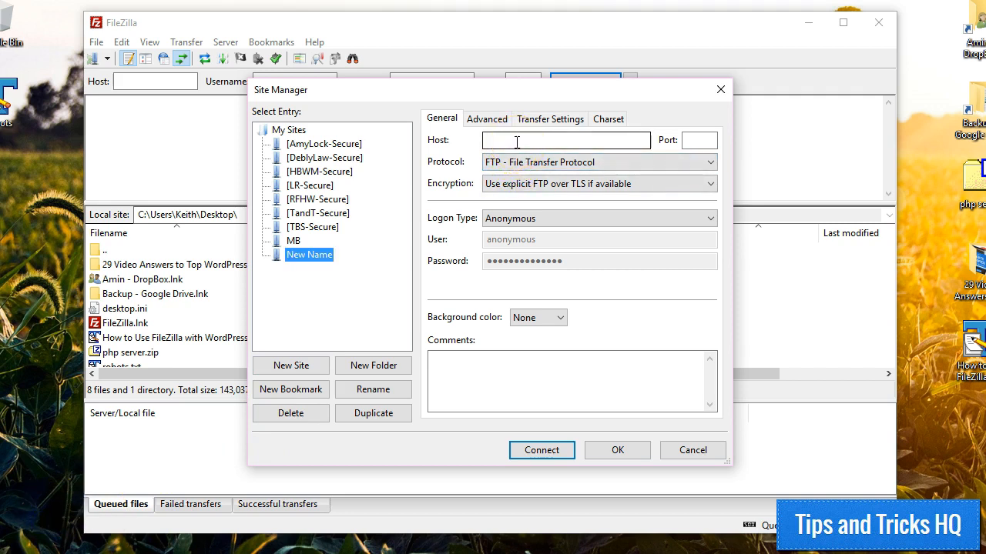
click(516, 143)
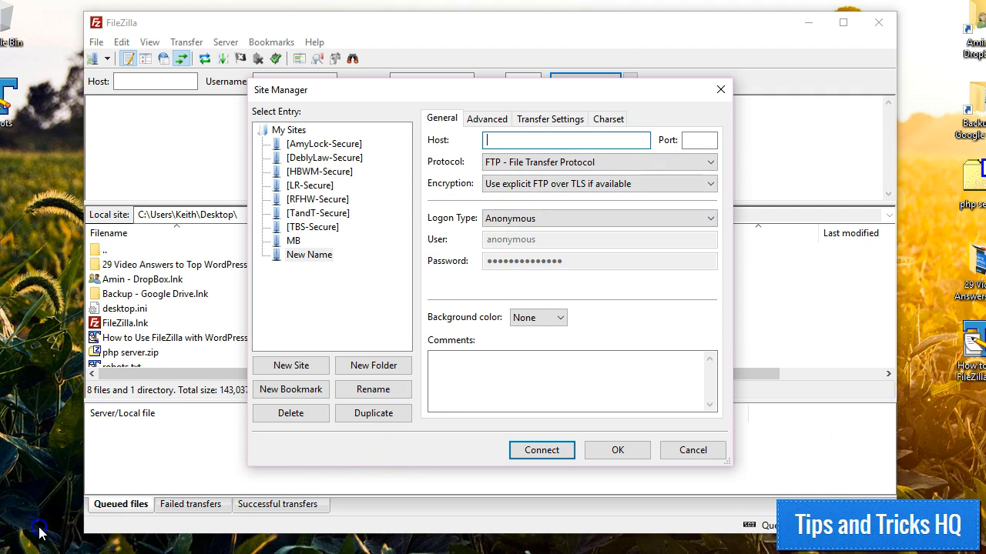
click(708, 165)
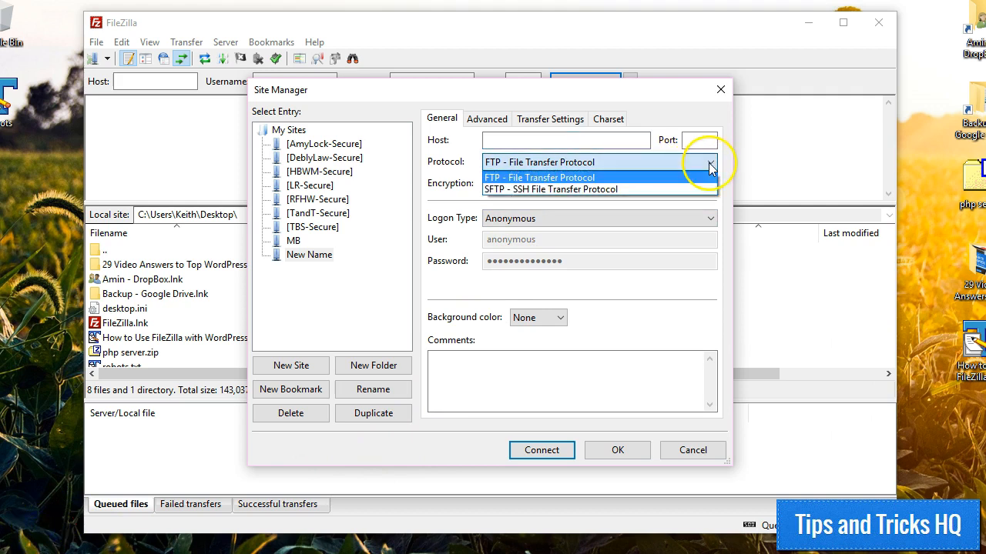
click(621, 189)
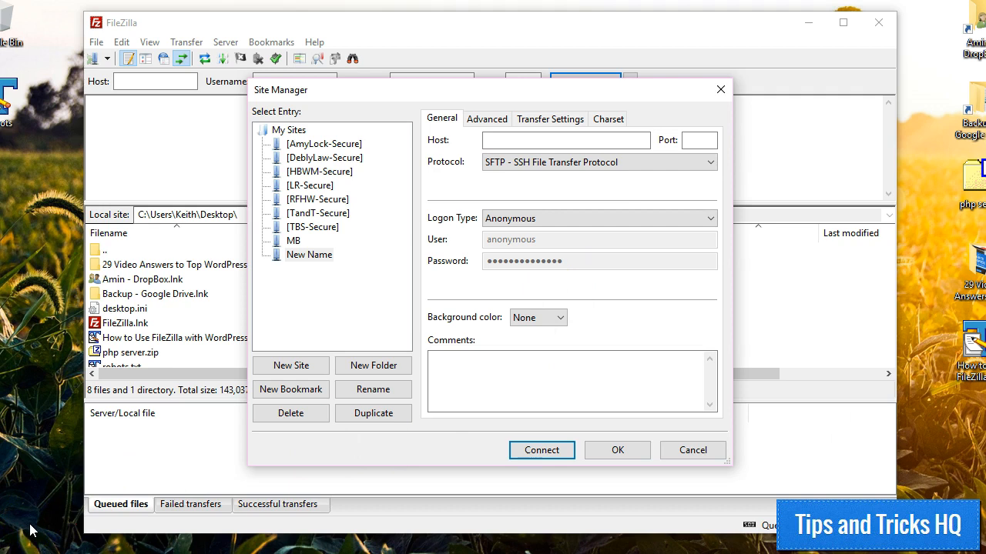
- Set the new site's host to 192.168.0.1 and its port to 22
click(501, 140)
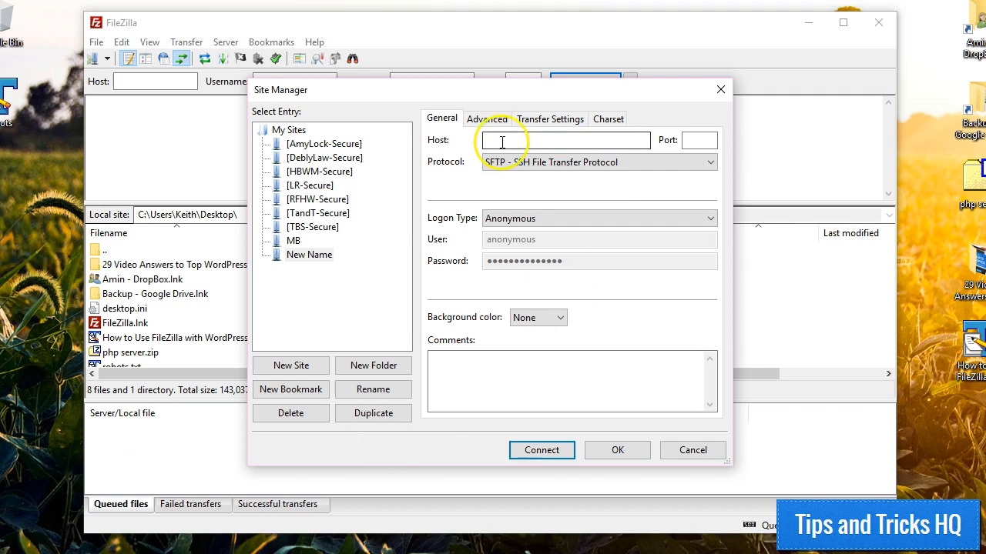
text(192.1)
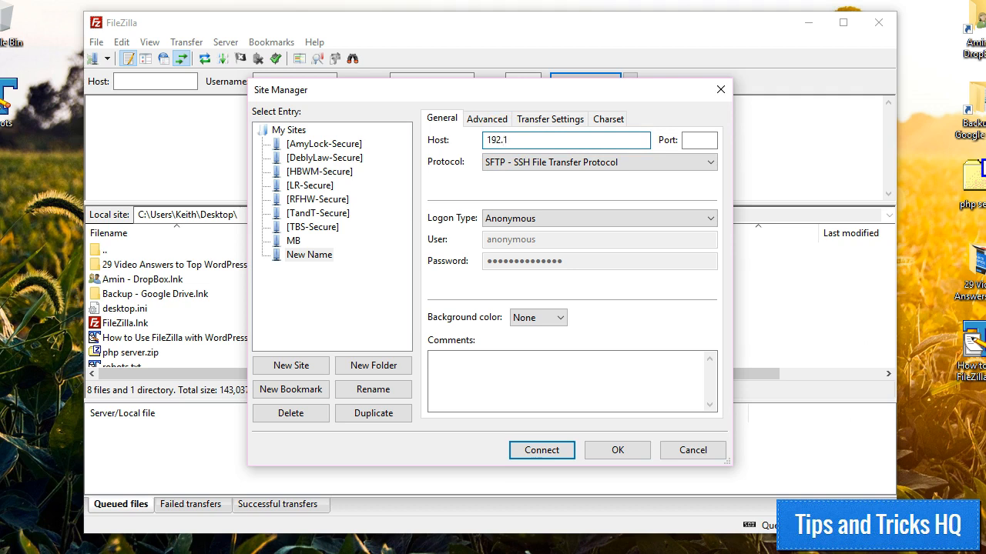
text(68.0.1)
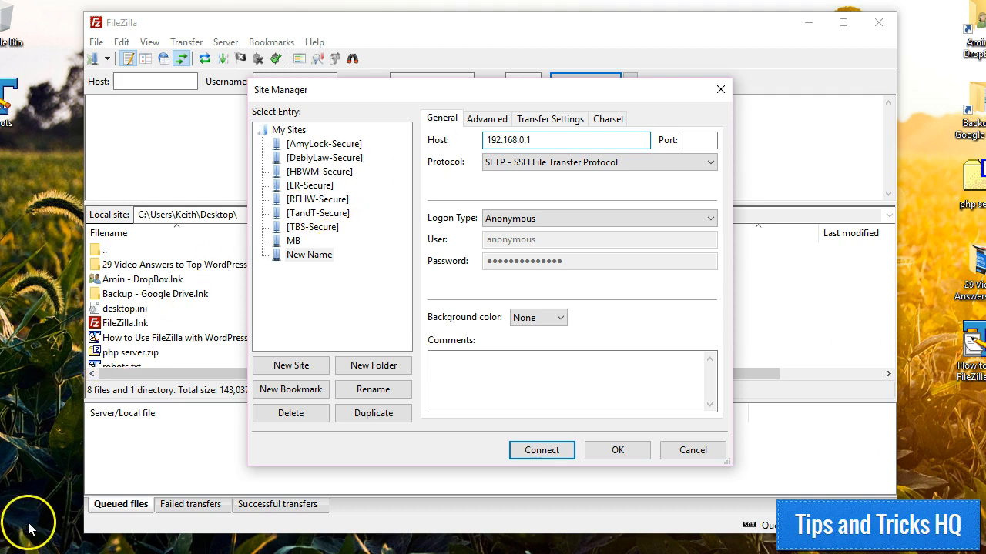
click(695, 143)
text(22)
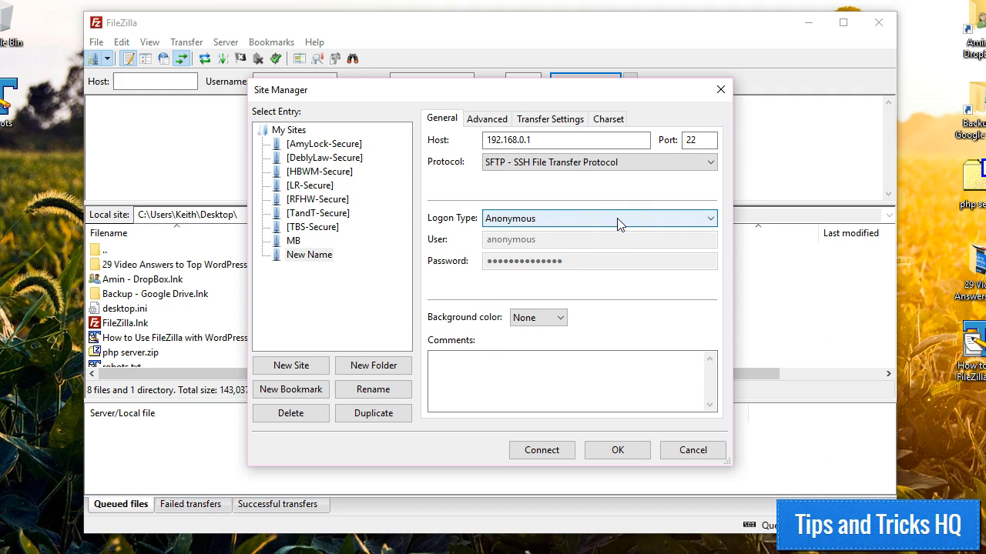
- Set the new site's logon type to "Ask for password" and its user to "username"
click(617, 218)
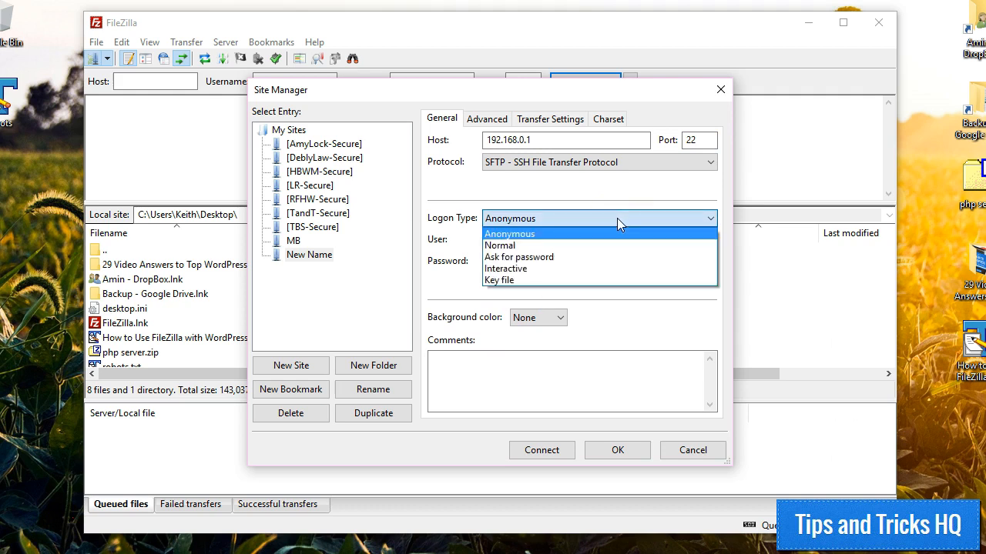
click(611, 259)
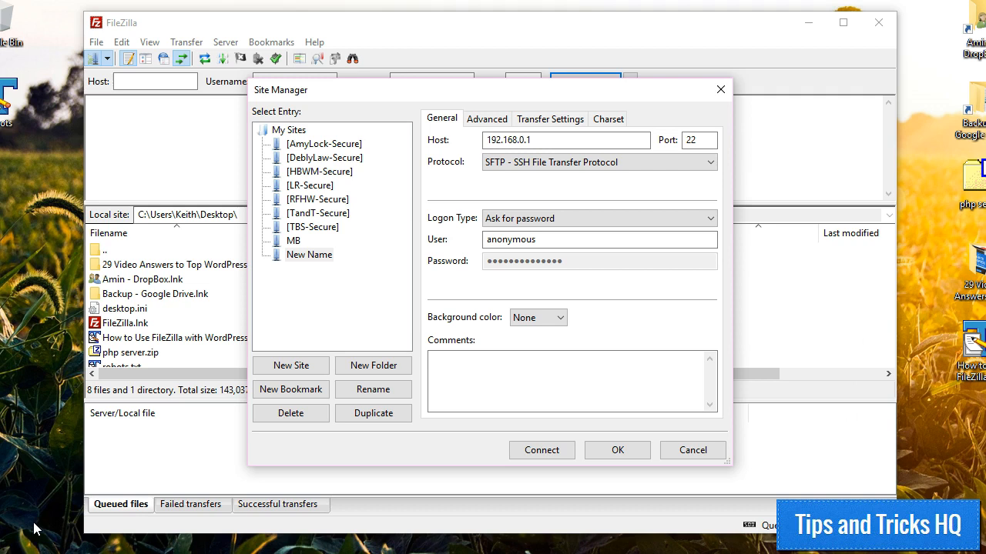
double_click(525, 239)
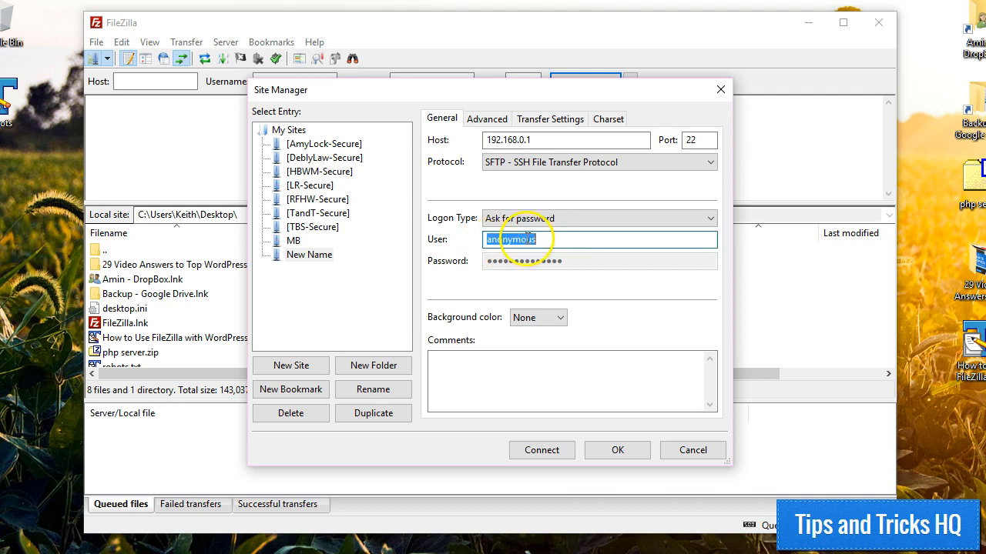
text(username)
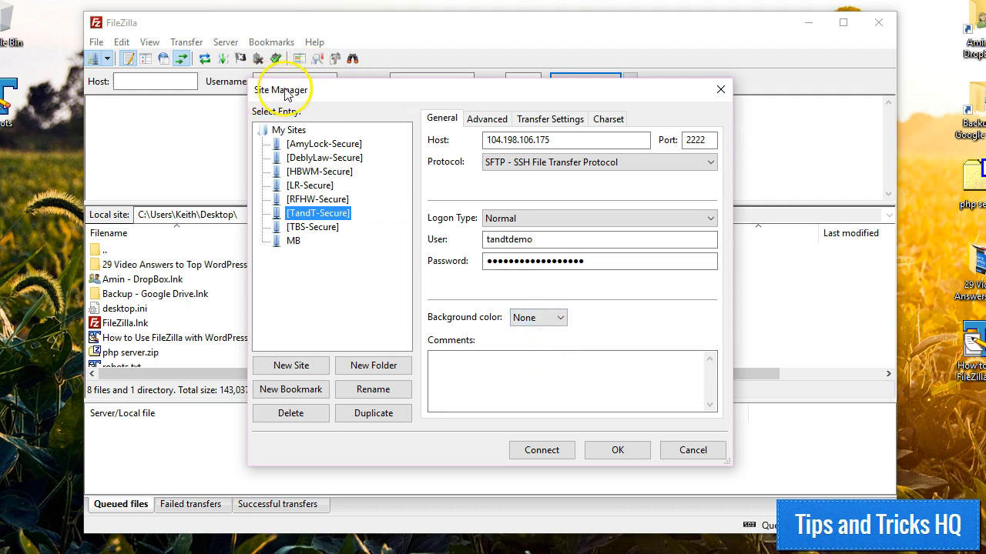
- Connect to the saved [TandT-Secure] site and select its wp-admin, wp-content and wp-includes folders in turn
click(542, 450)
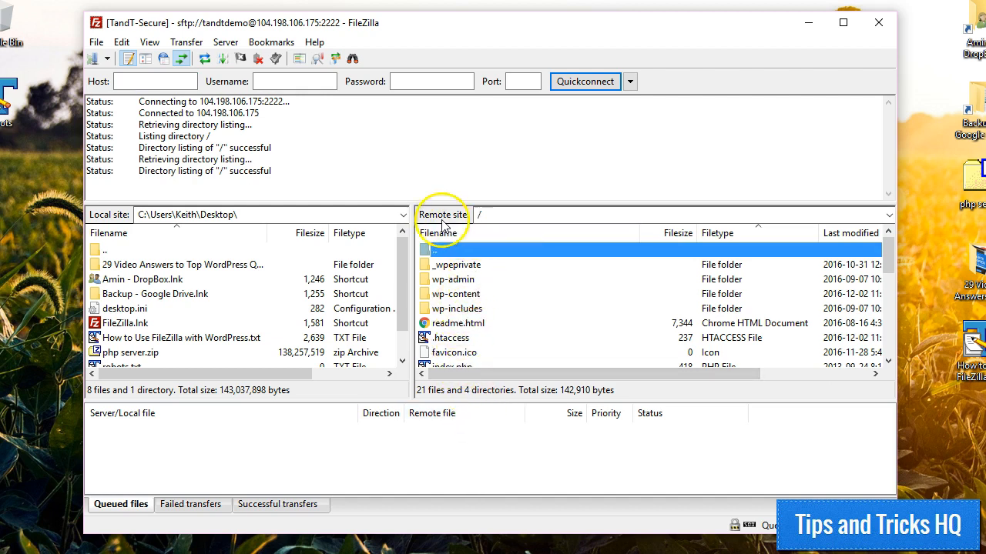
click(486, 280)
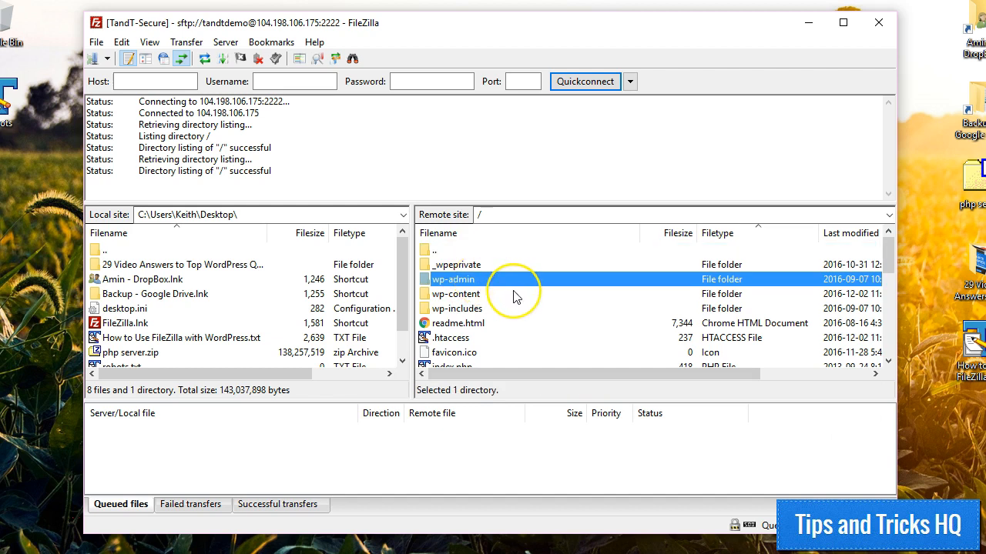
click(515, 294)
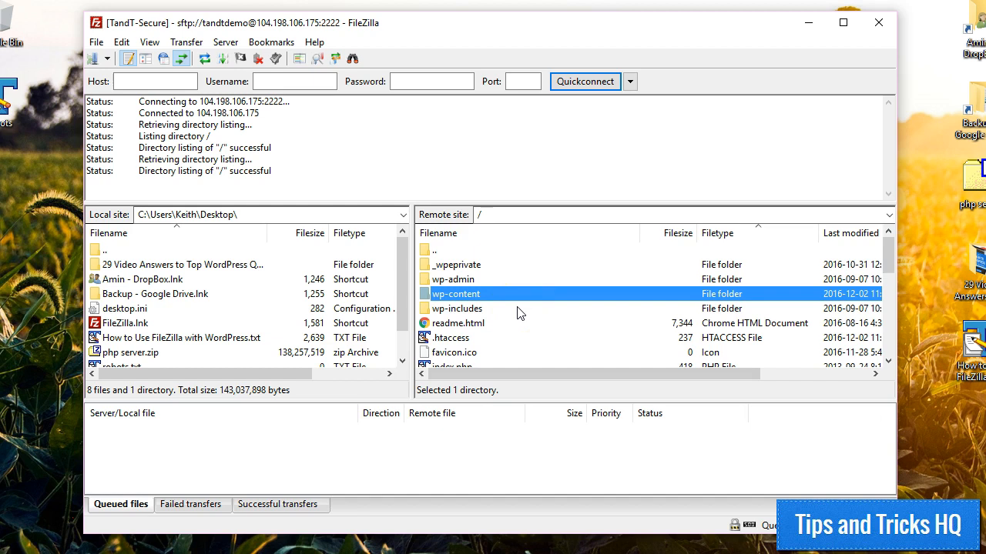
click(519, 310)
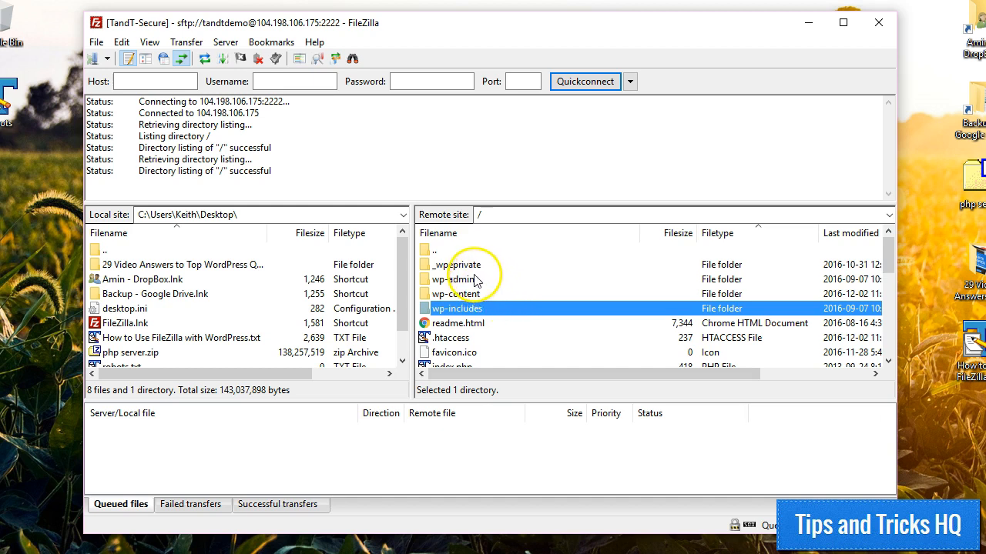
- Refresh the local and remote file listings
click(41, 522)
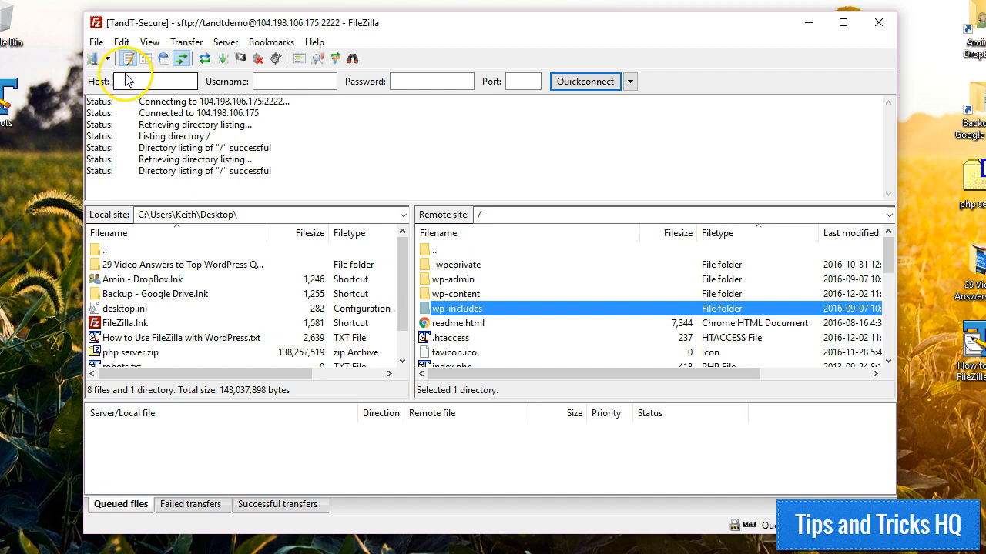
click(150, 42)
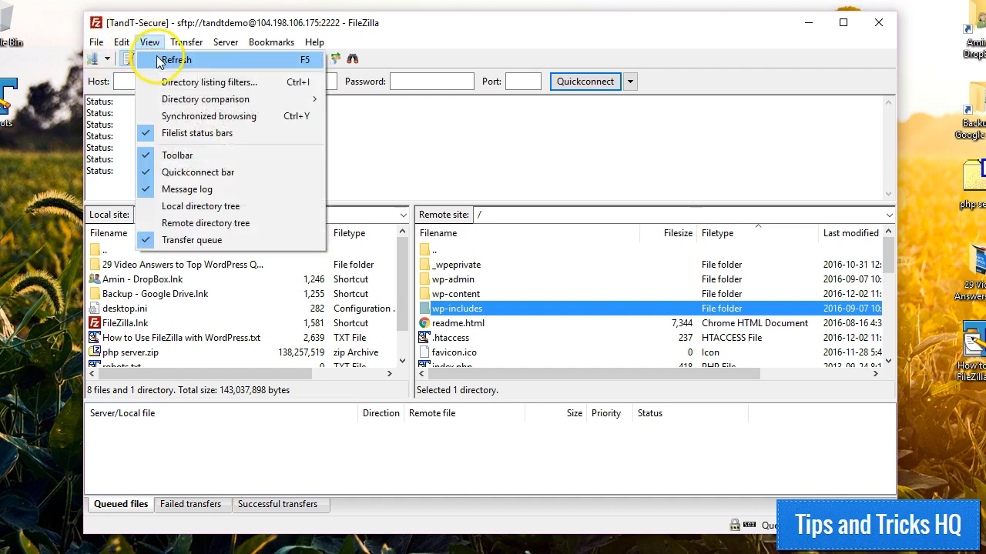
click(156, 60)
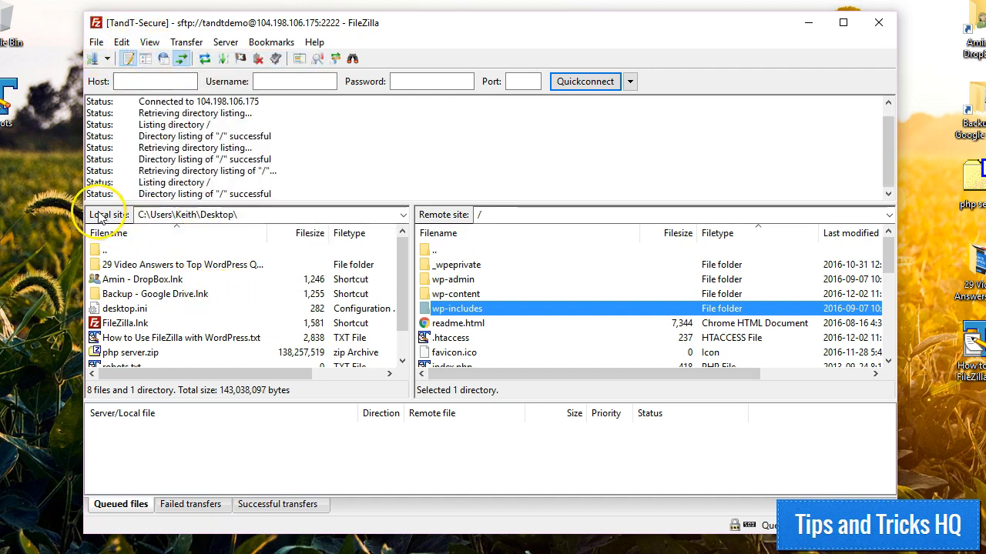
- Upload robots.txt from the local Desktop folder to the website's root directory
scroll(129, 279, down, 2)
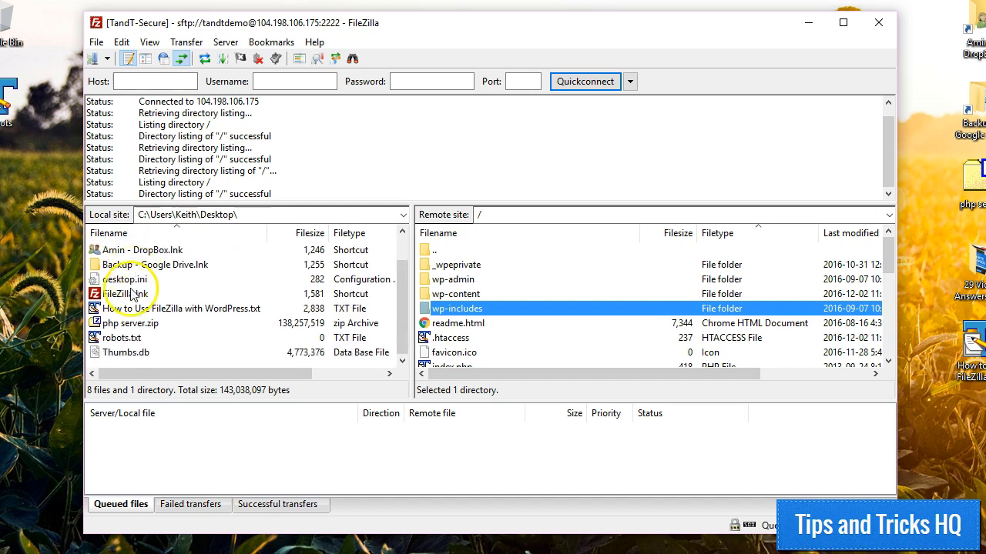
click(115, 340)
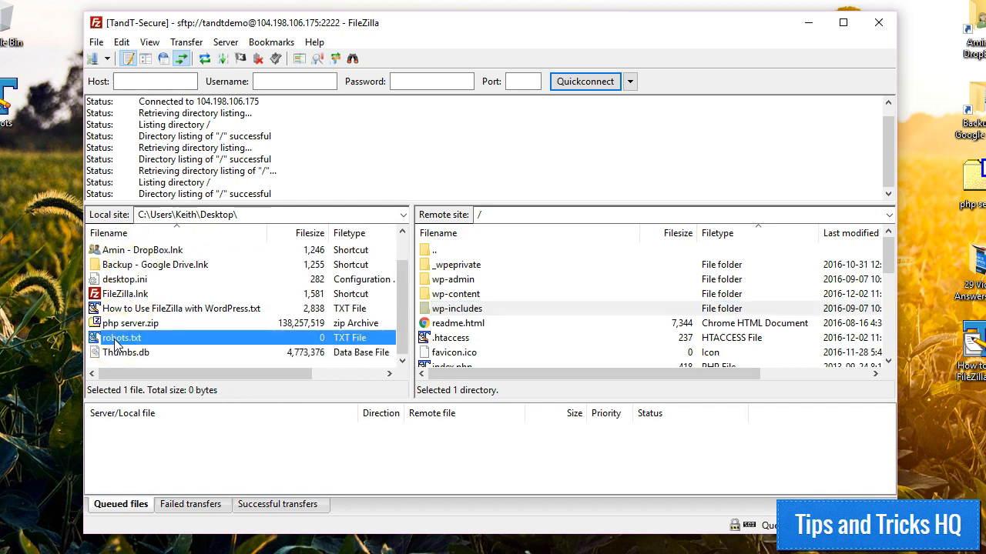
shift+click(117, 353)
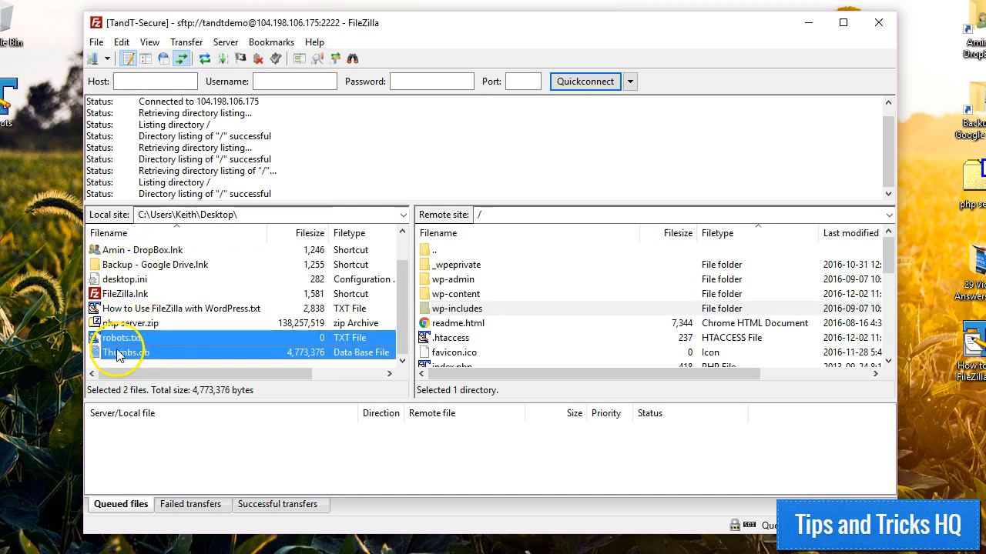
click(120, 339)
drag(144, 337, 516, 346)
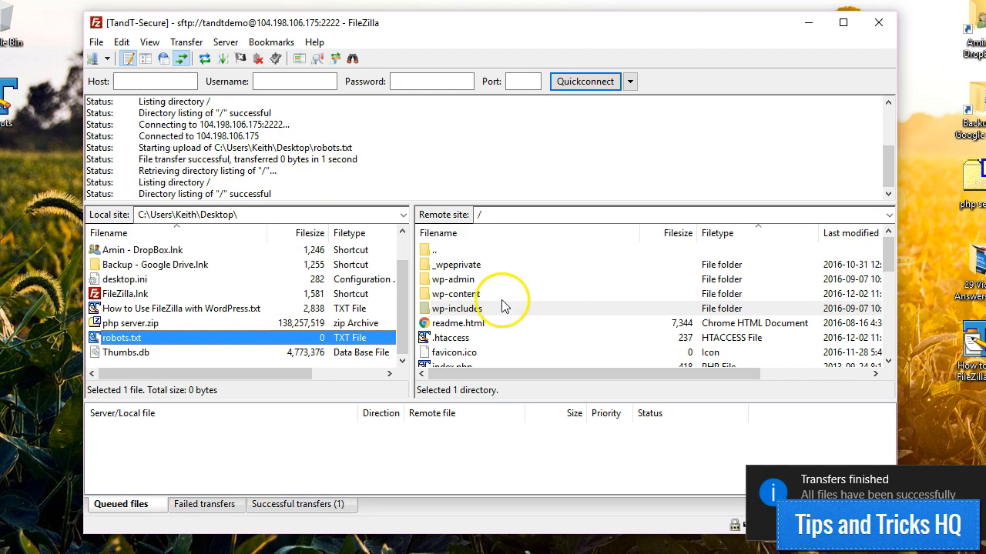
- Look at the plugins and themes folders inside the remote wp-content folder and return to the root directory
scroll(458, 320, up, 8)
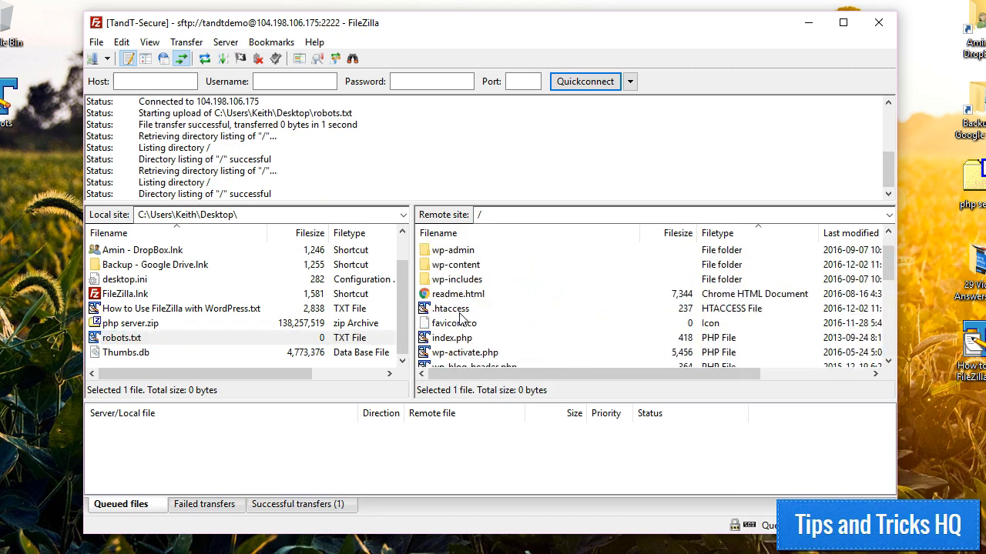
scroll(461, 316, up, 1)
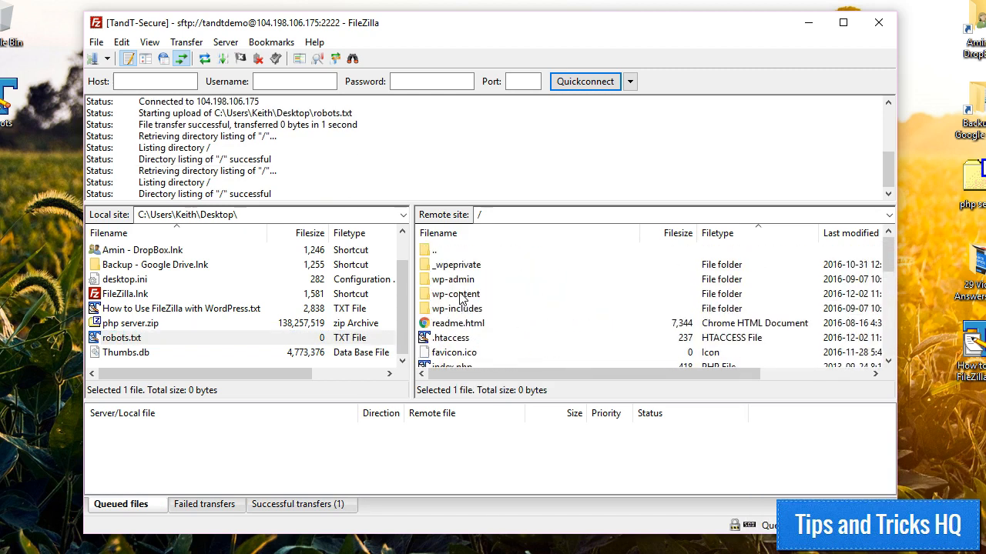
double_click(455, 296)
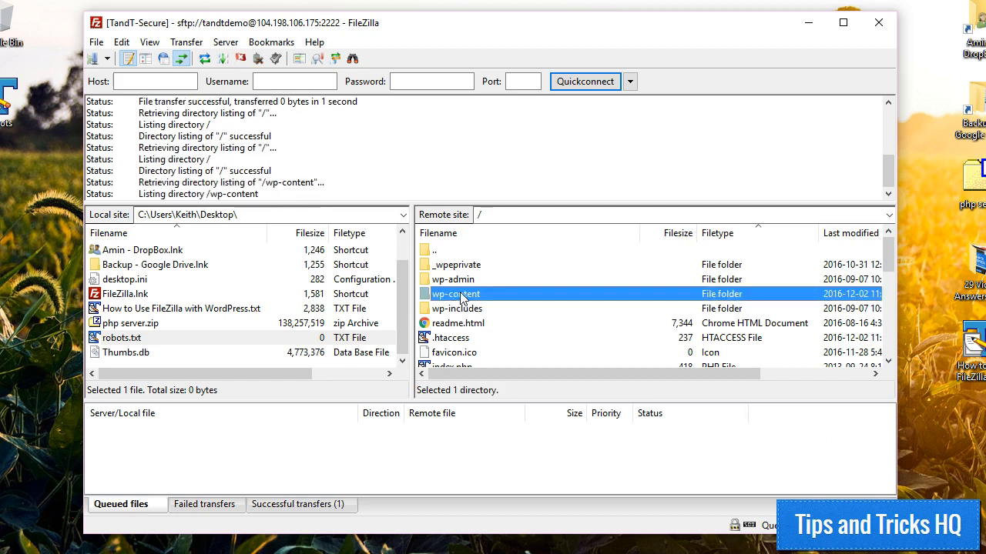
scroll(459, 291, down, 1)
click(451, 295)
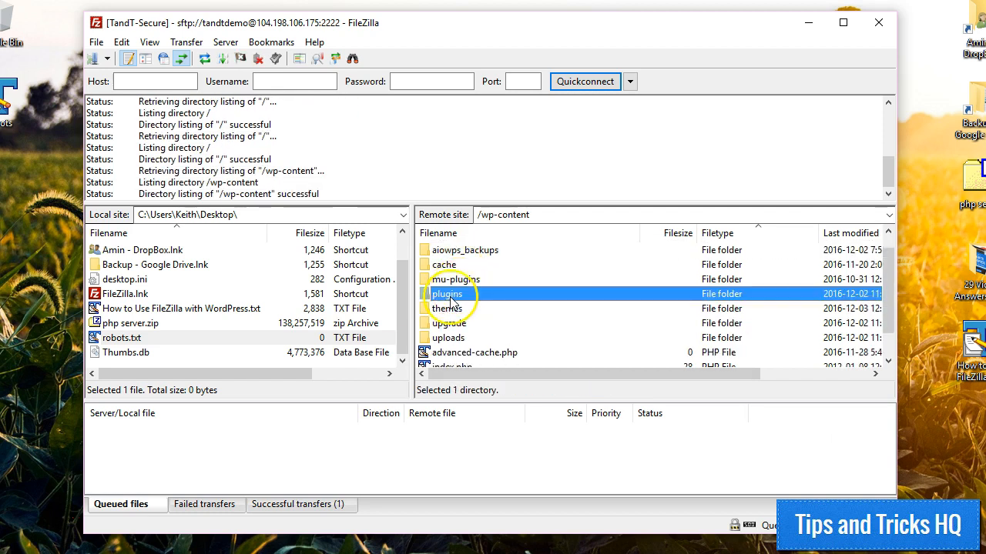
click(450, 311)
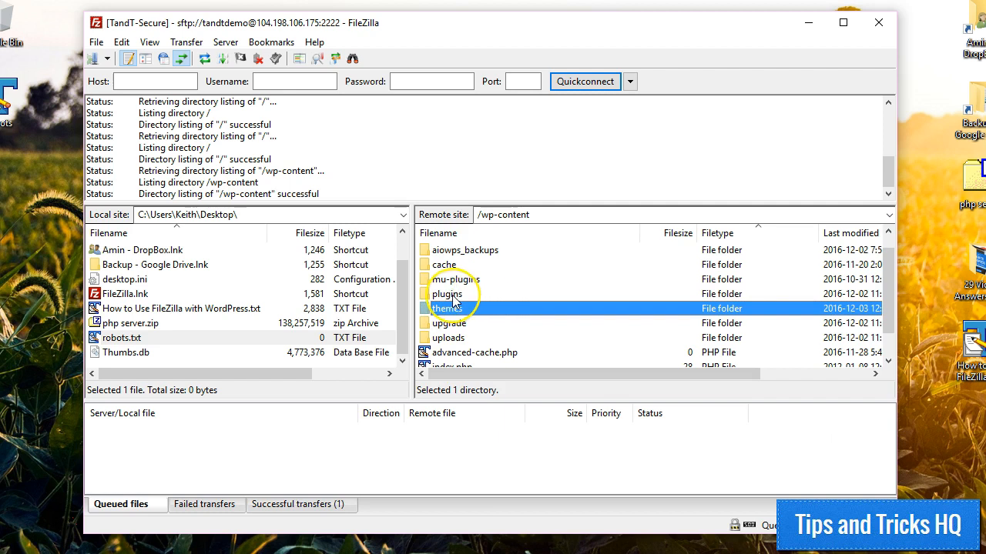
scroll(454, 302, up, 1)
double_click(434, 249)
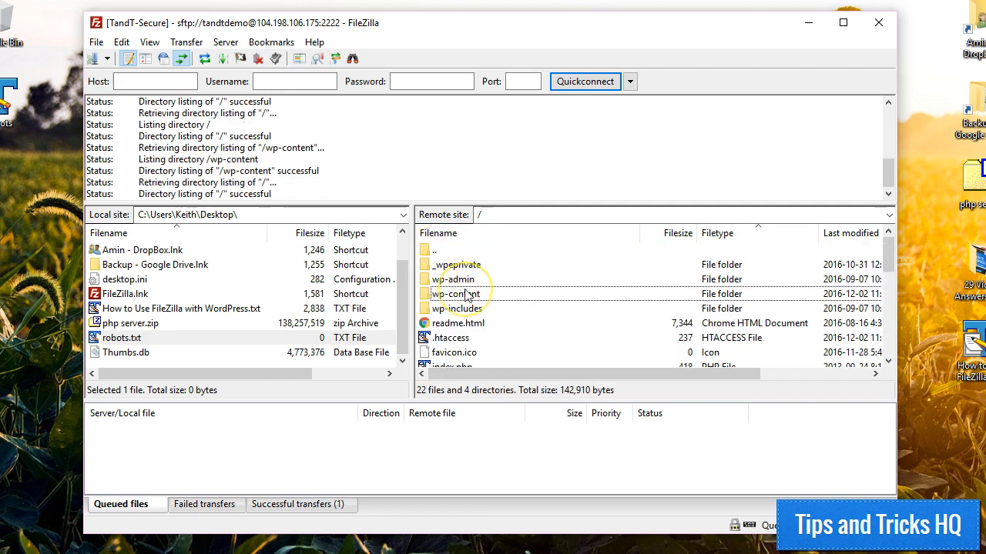
- Look through the files in the remote root directory, including favicon.ico and wp-config.php
scroll(461, 296, down, 2)
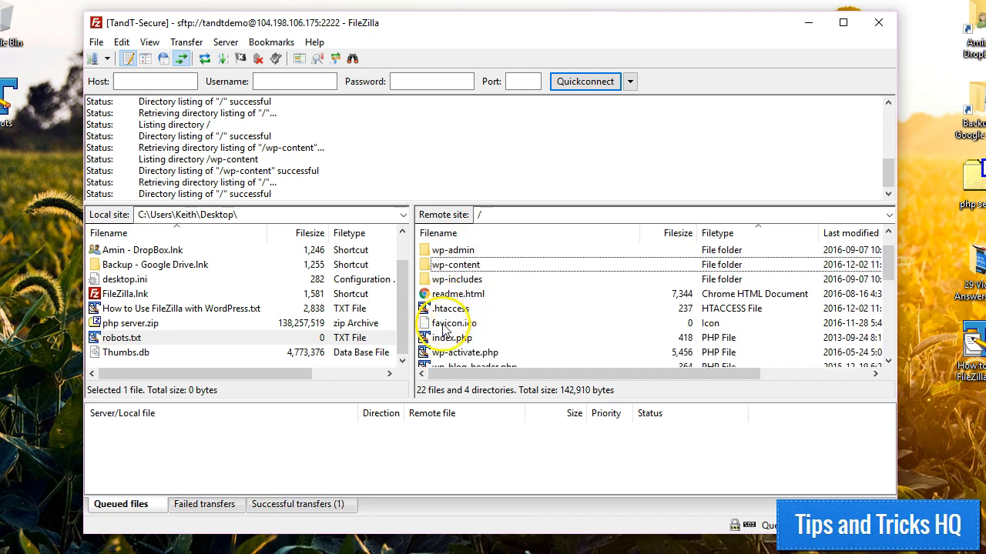
click(444, 326)
scroll(450, 320, down, 1)
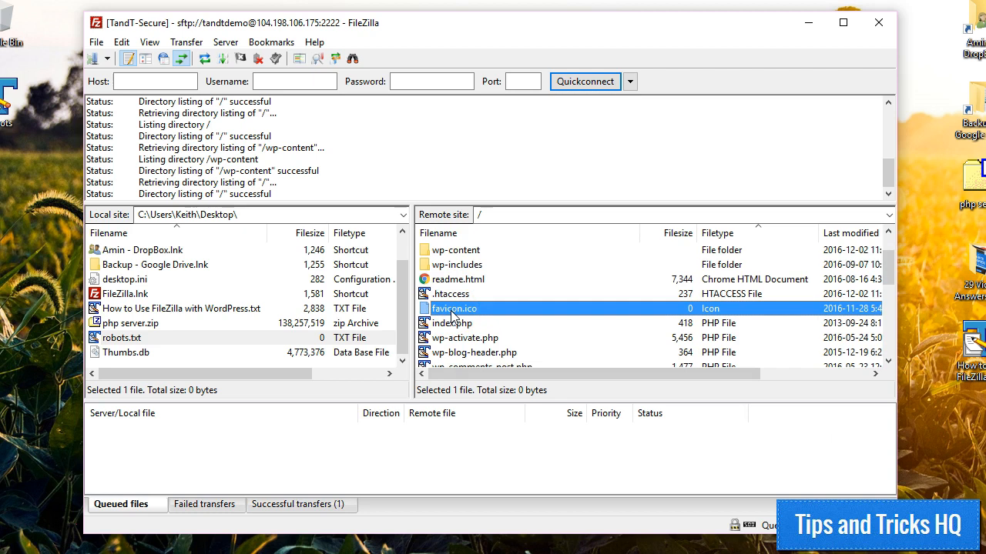
scroll(453, 312, down, 1)
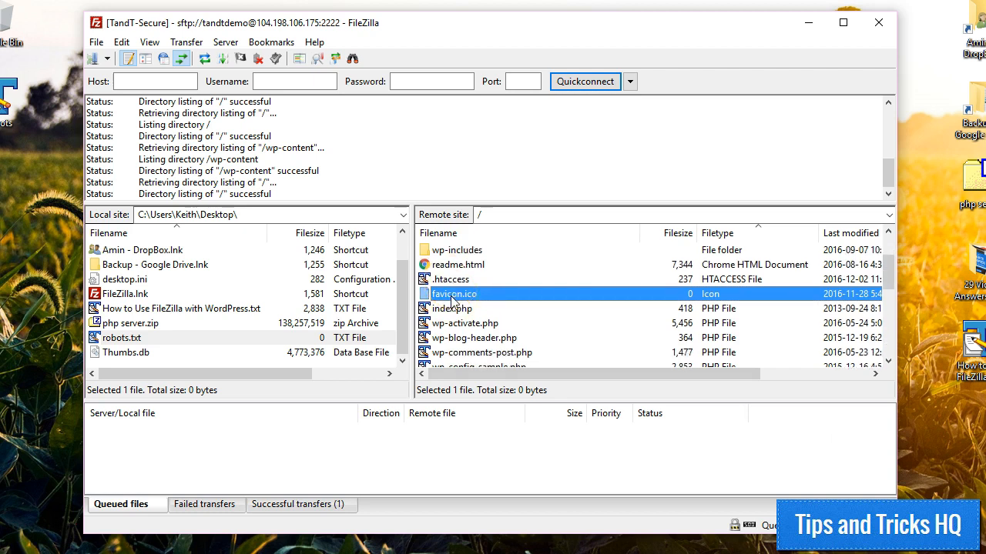
scroll(453, 302, down, 2)
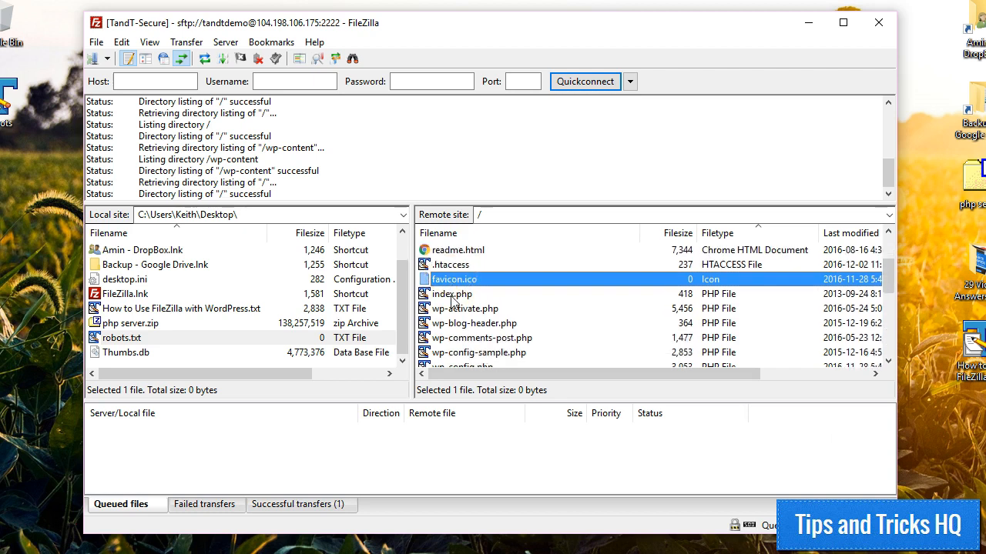
click(458, 352)
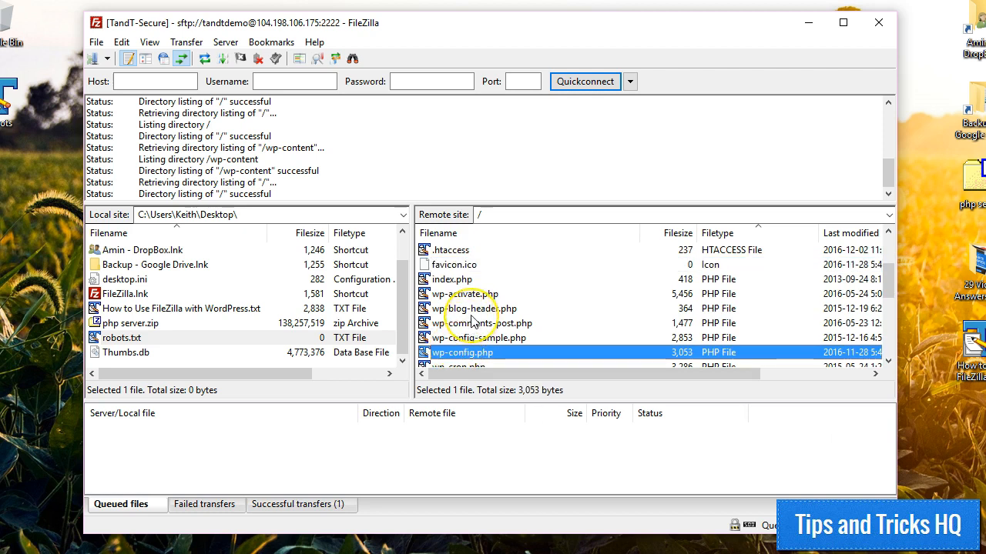
scroll(465, 324, up, 3)
click(461, 299)
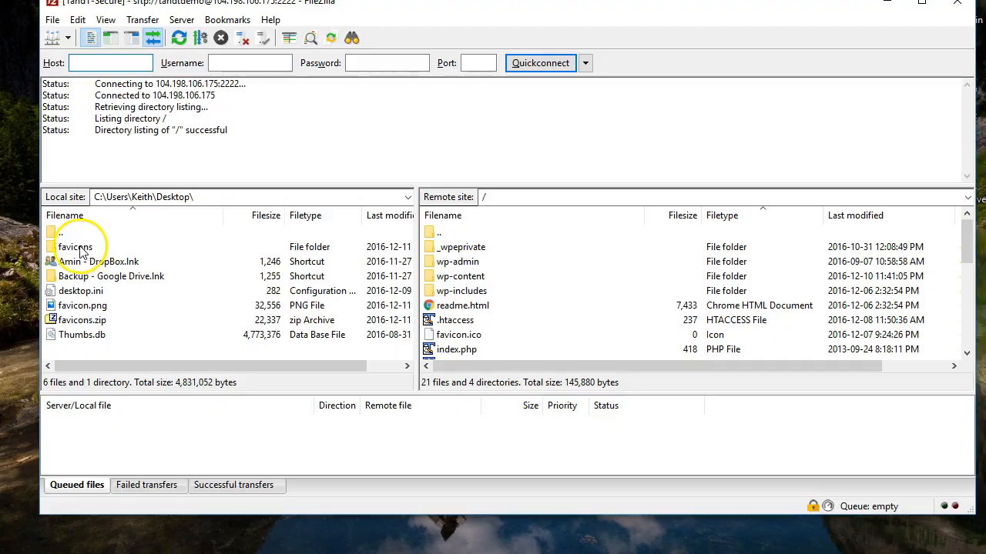
- Upload all files from the local favicons folder to the remote root directory, overwriting the existing apple-touch-icon.png and favicon.ico
double_click(90, 248)
click(85, 250)
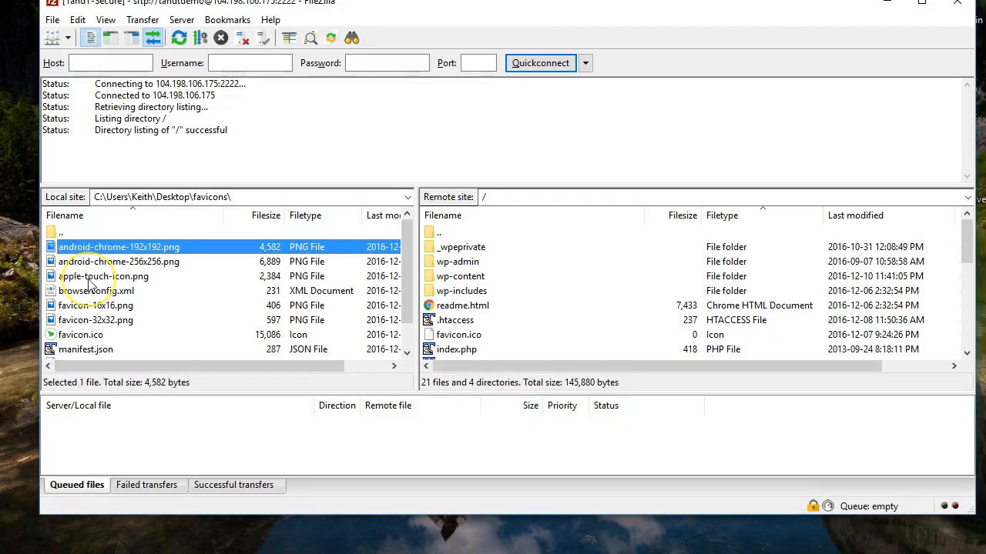
key(ctrl+a)
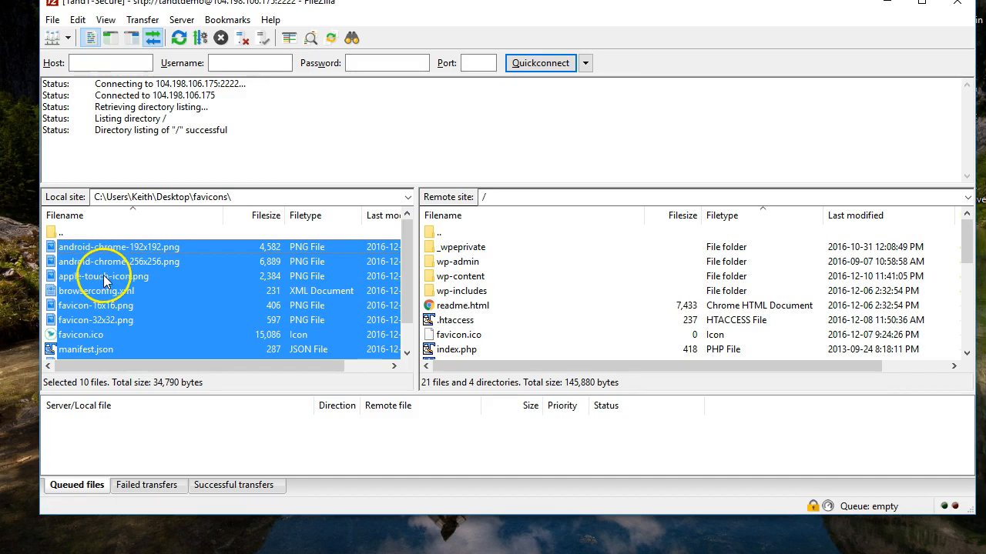
right_click(154, 278)
click(165, 281)
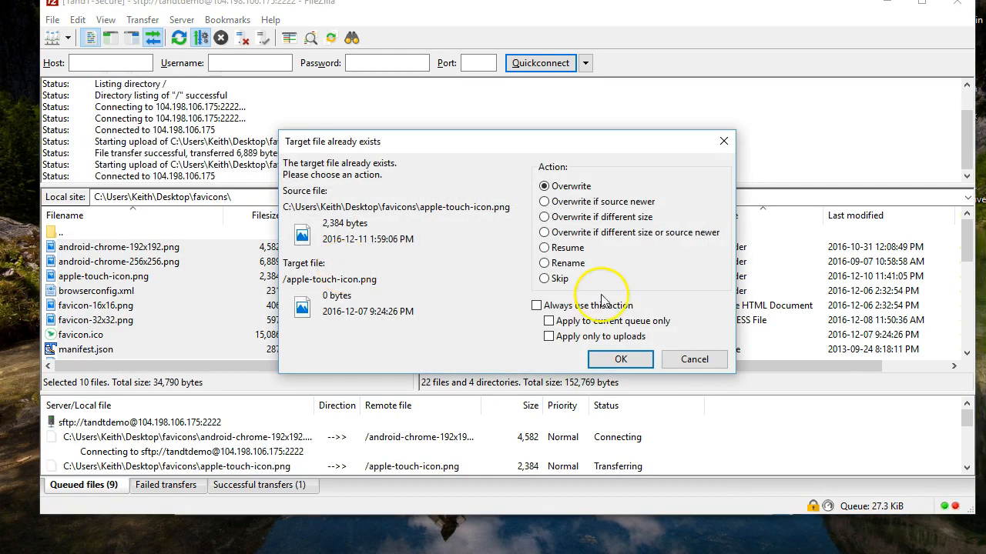
click(604, 361)
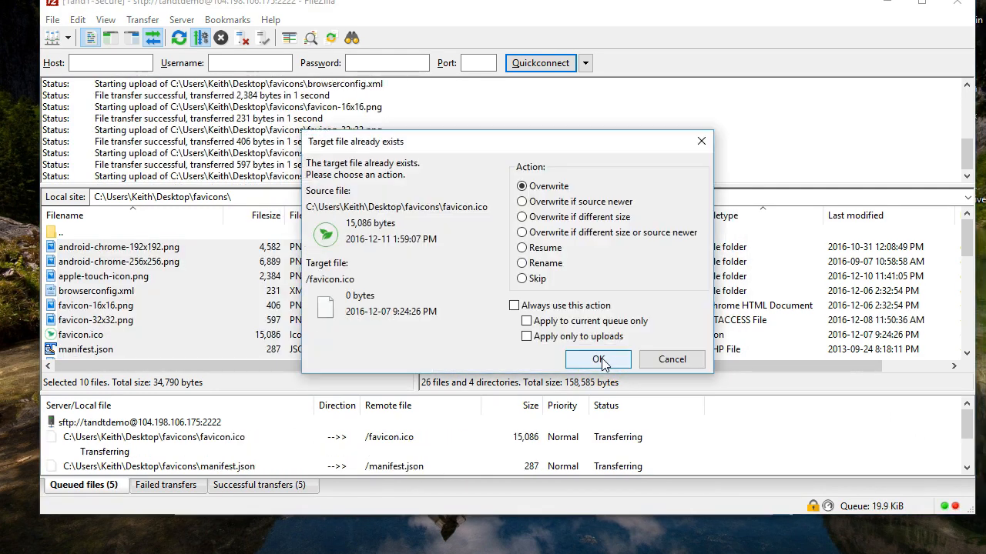
click(602, 358)
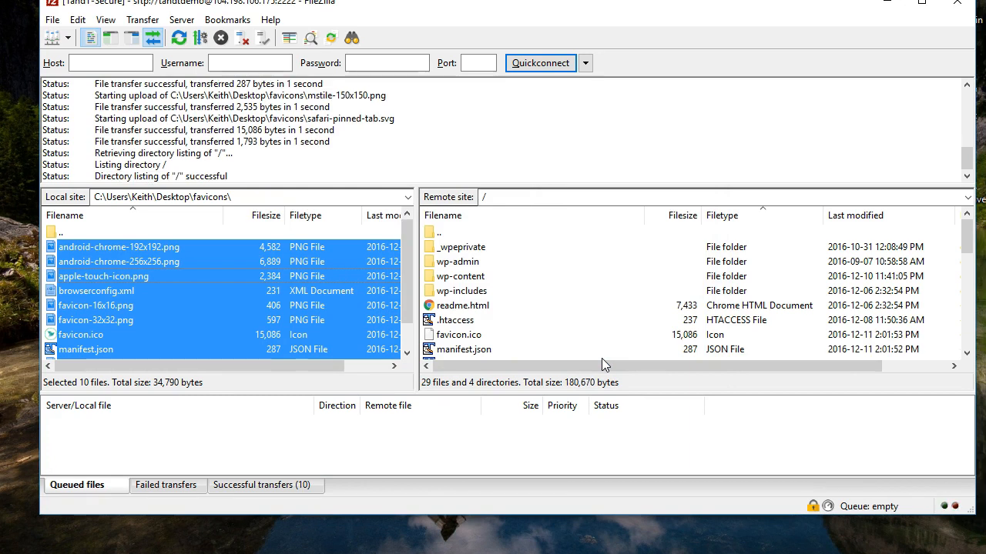